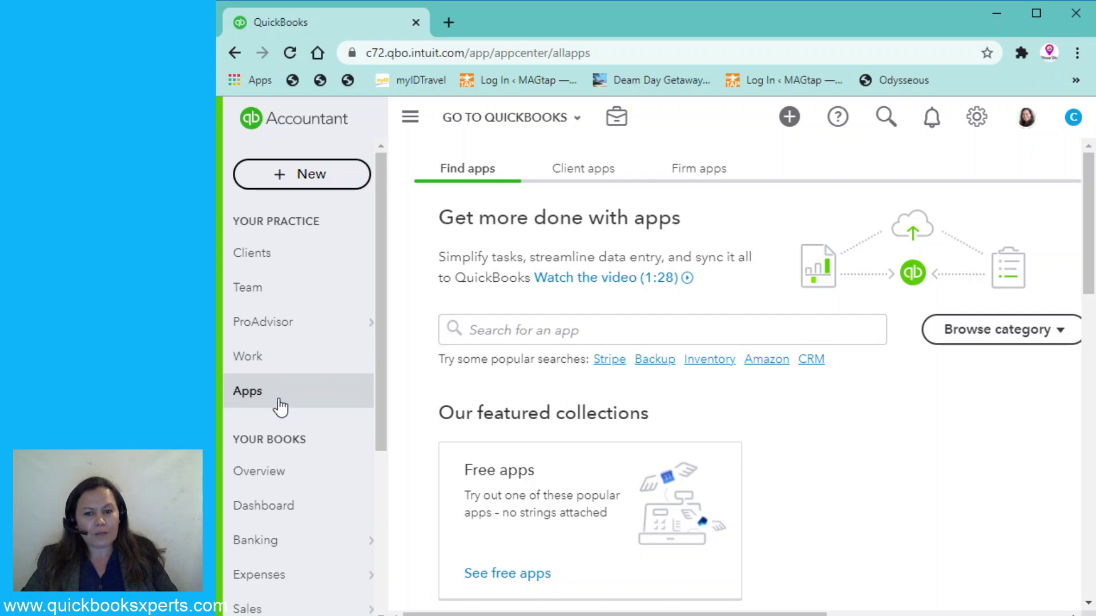
# Search the app store for "square"
pyautogui.click(547, 331)
pyautogui.write('square')
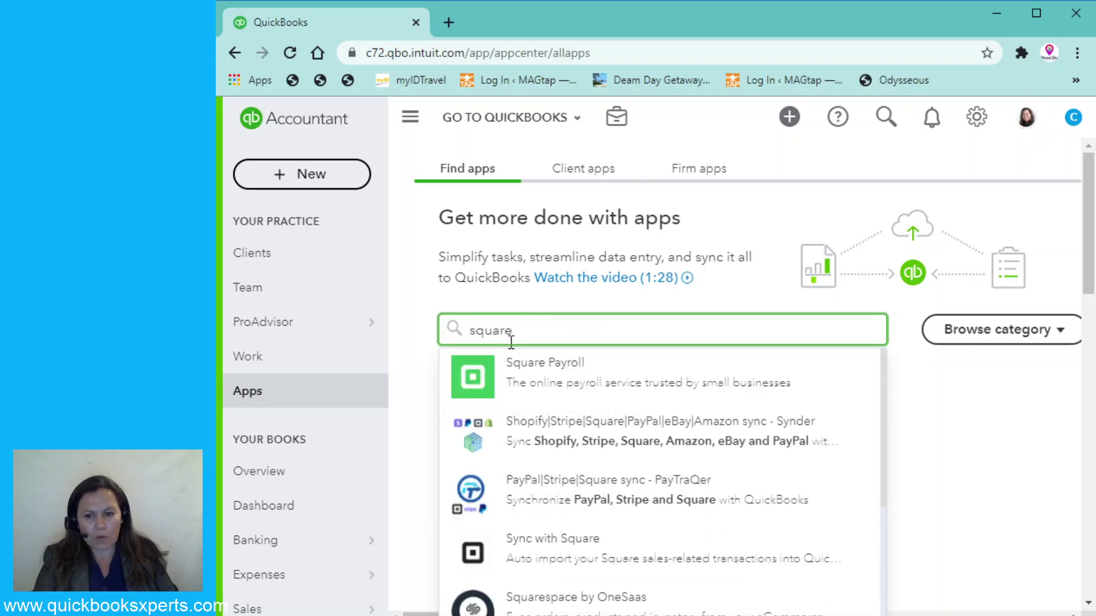
pyautogui.write(' up')
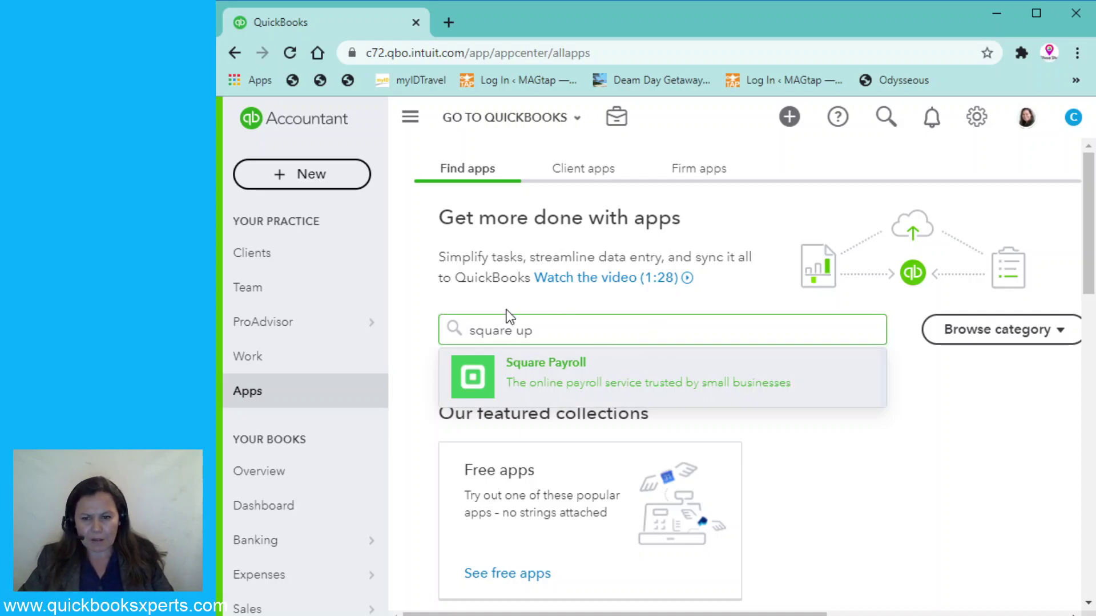
pyautogui.click(563, 338)
pyautogui.press('BackSpace')
pyautogui.press('BackSpace')
pyautogui.press('BackSpace')
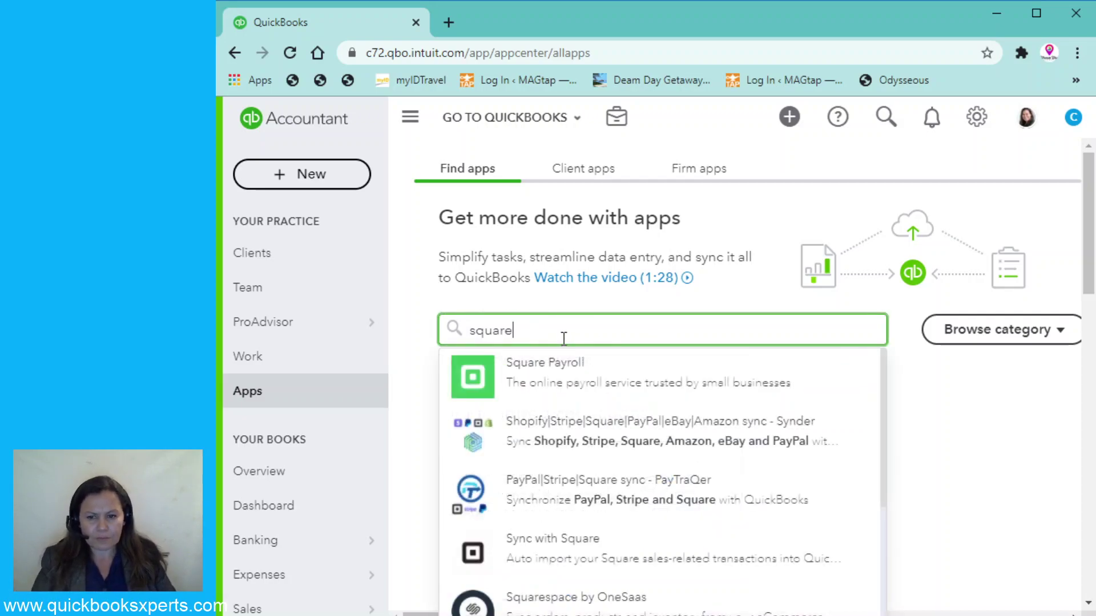
# Open the Sync with Square app from the search suggestions and review its overview and key benefits
pyautogui.scroll(-1, 612, 514)
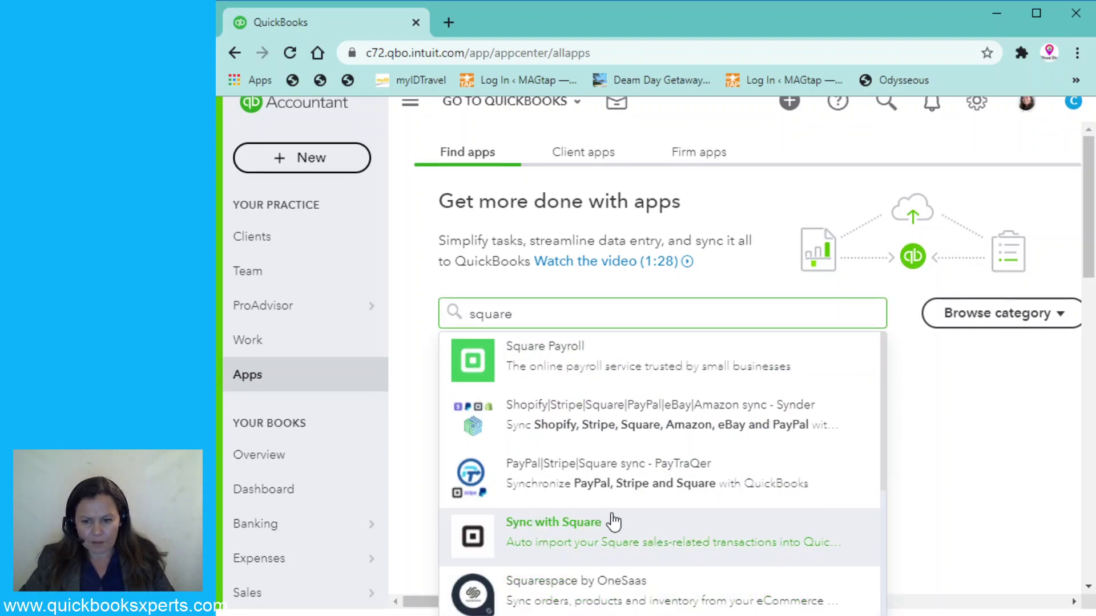
pyautogui.scroll(-2, 571, 500)
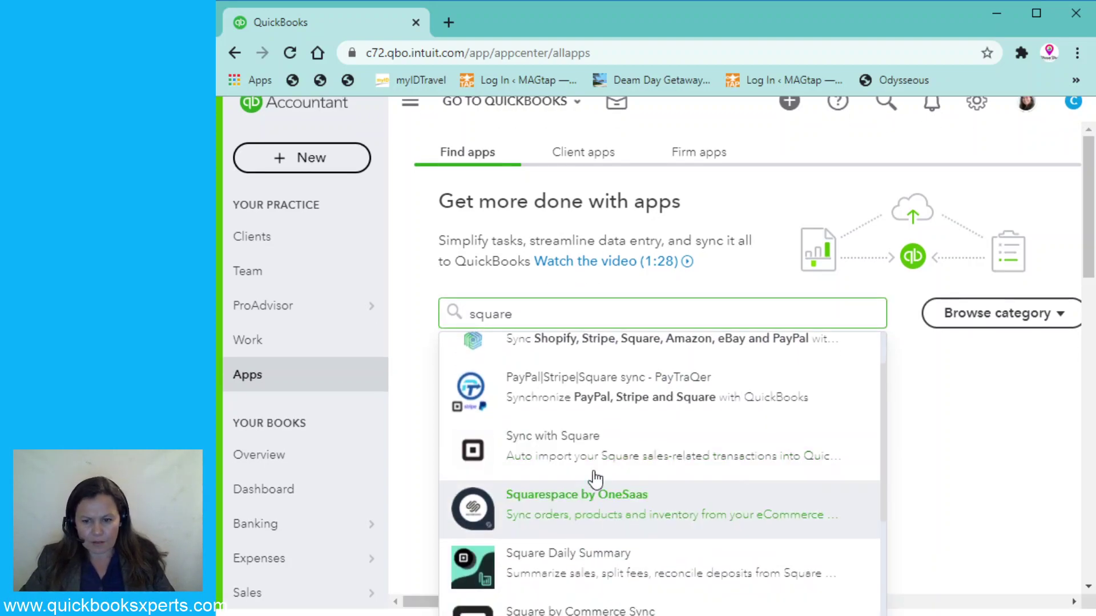
pyautogui.click(539, 458)
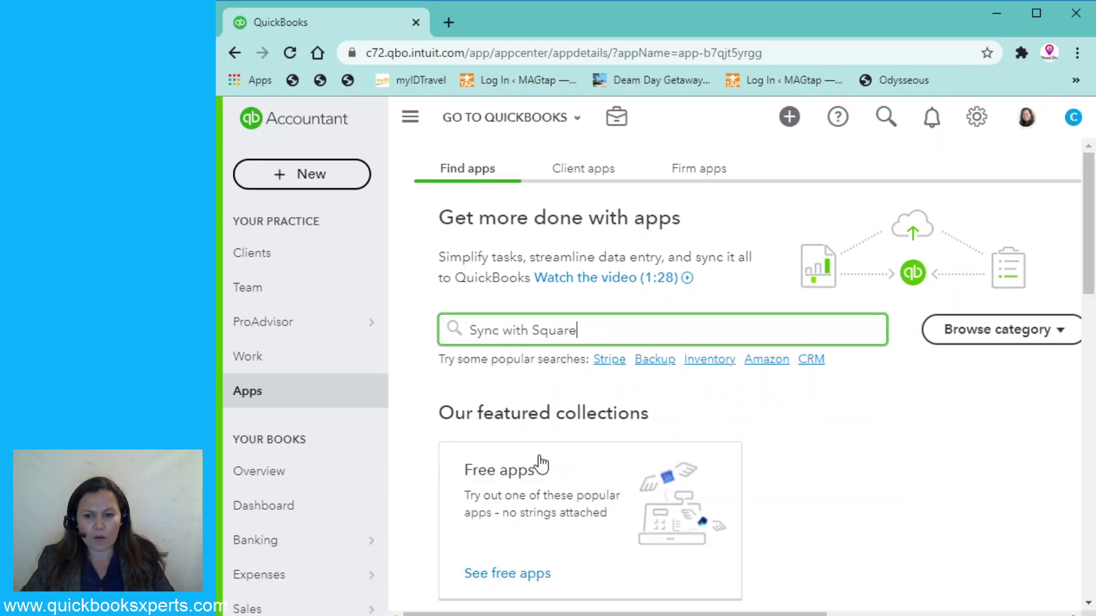
pyautogui.scroll(-4, 541, 463)
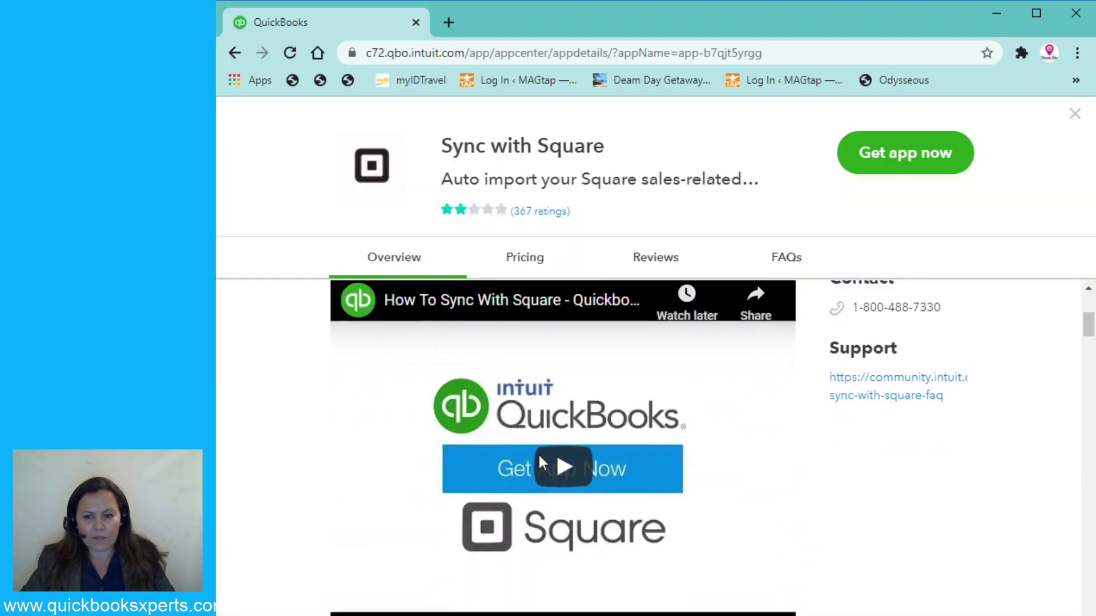
pyautogui.scroll(3, 540, 460)
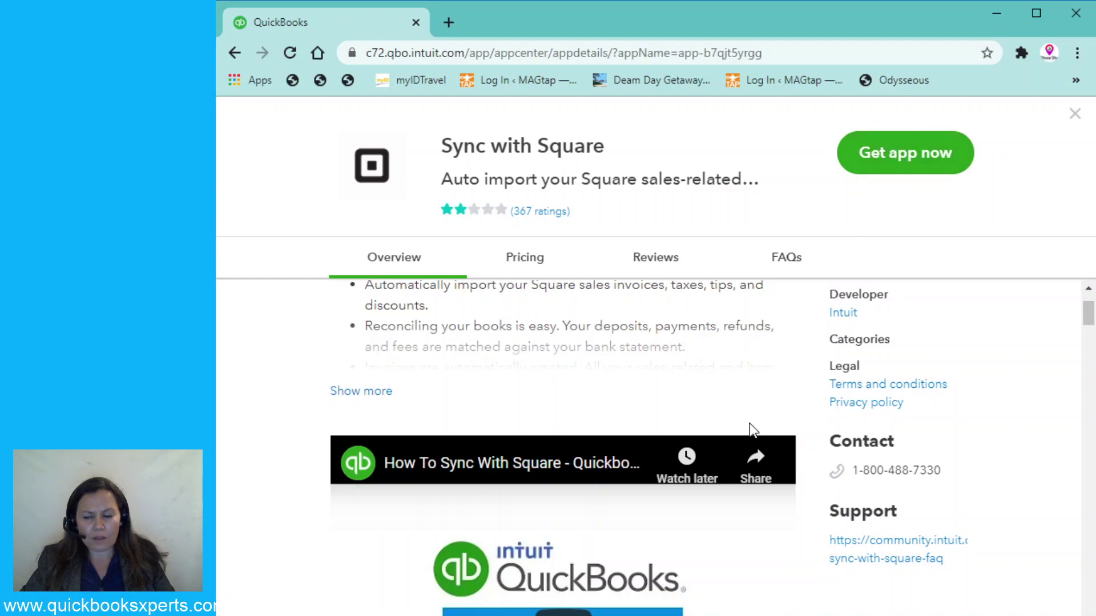
pyautogui.scroll(-2, 749, 426)
pyautogui.scroll(3, 752, 431)
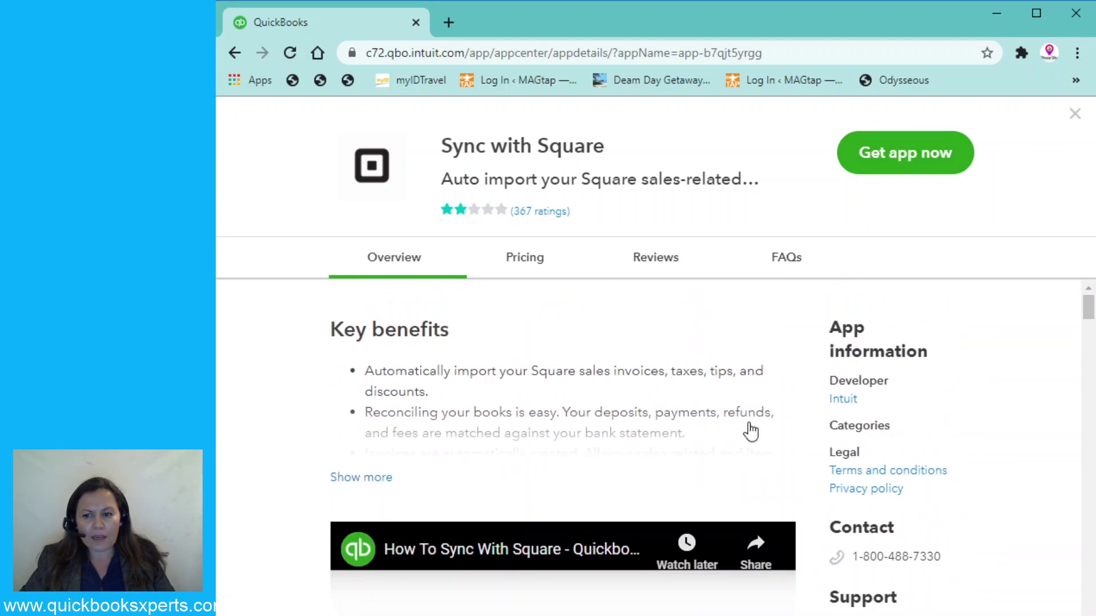
# View the firm and client install options for Sync with Square and return to the app store without installing it
pyautogui.click(879, 170)
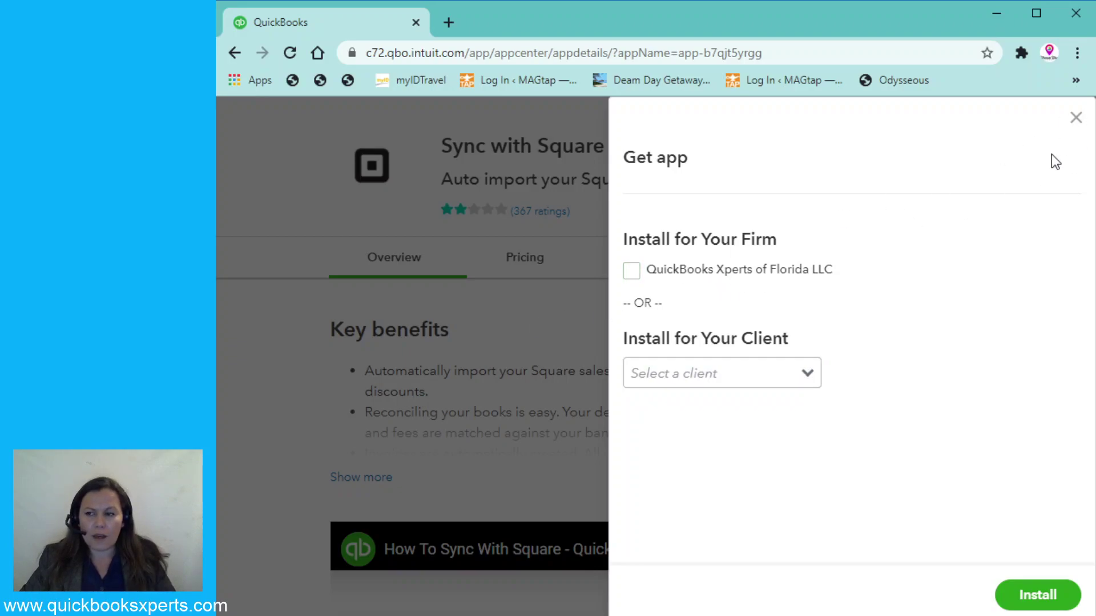
pyautogui.click(1075, 117)
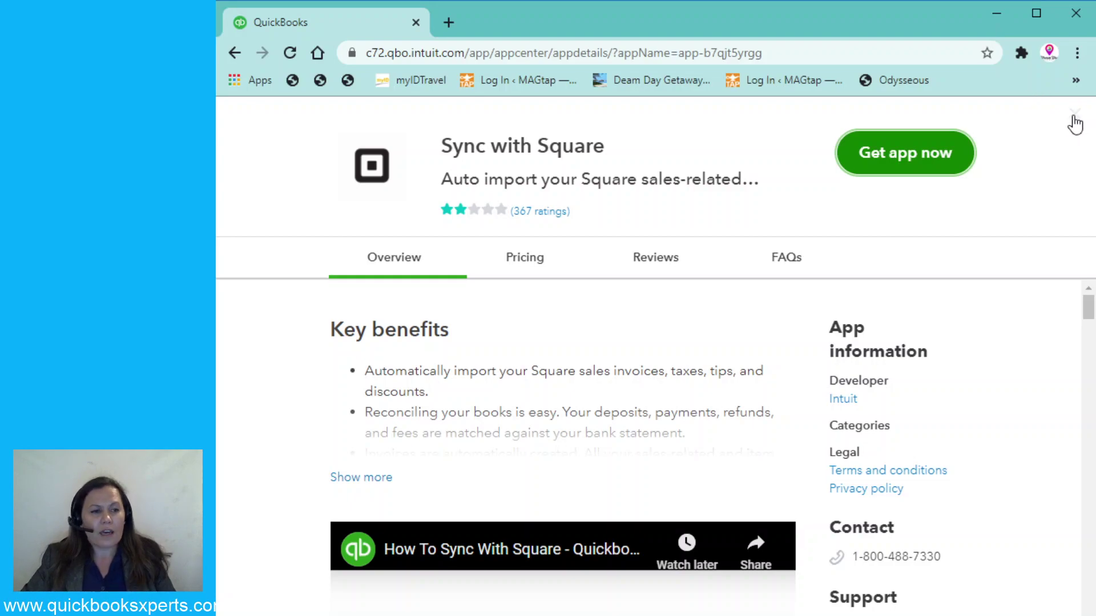
pyautogui.click(1074, 116)
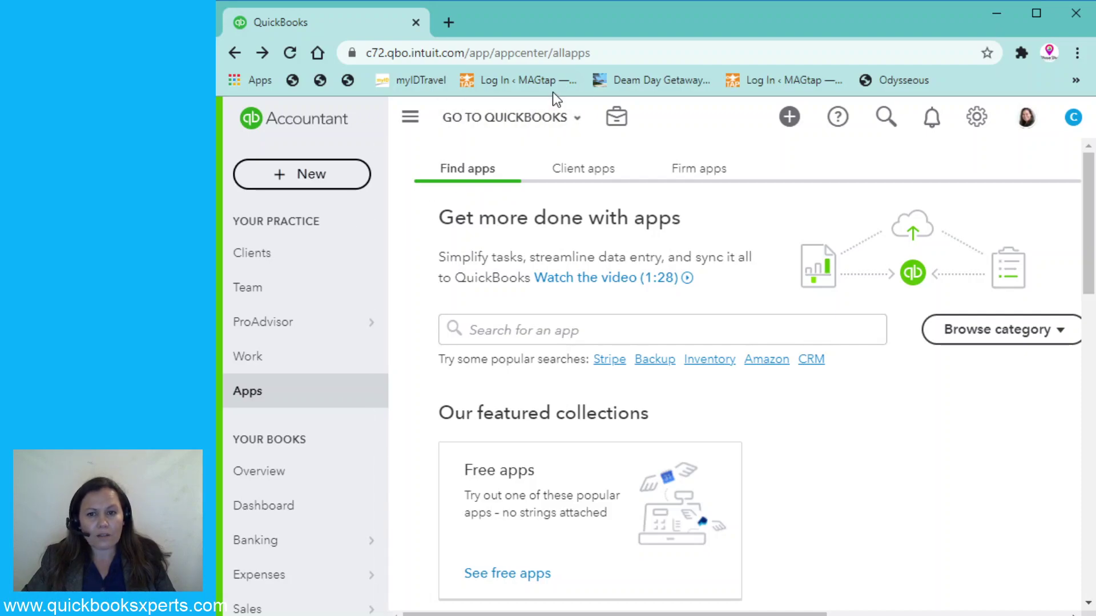
# Switch to the Dream Day Digital company and open a new sales receipt form
pyautogui.click(579, 121)
pyautogui.click(536, 200)
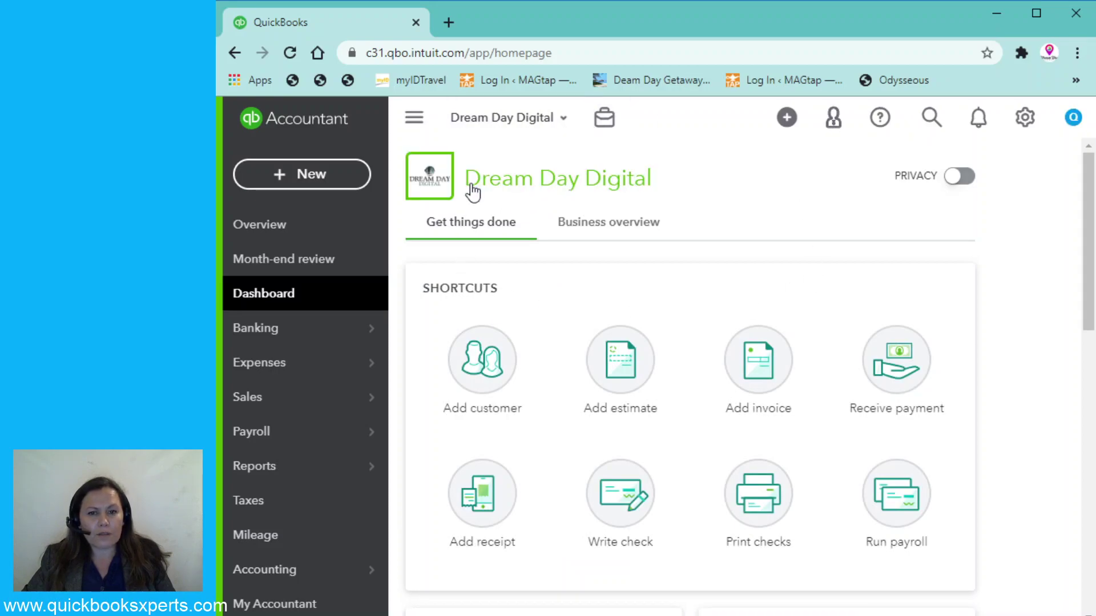
pyautogui.click(278, 177)
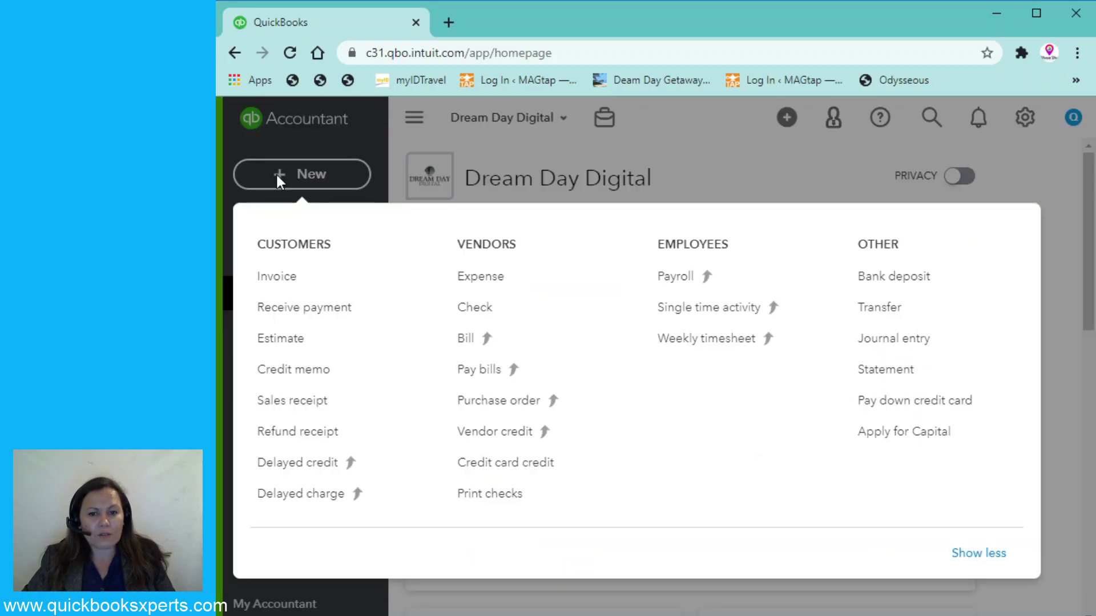
pyautogui.click(312, 409)
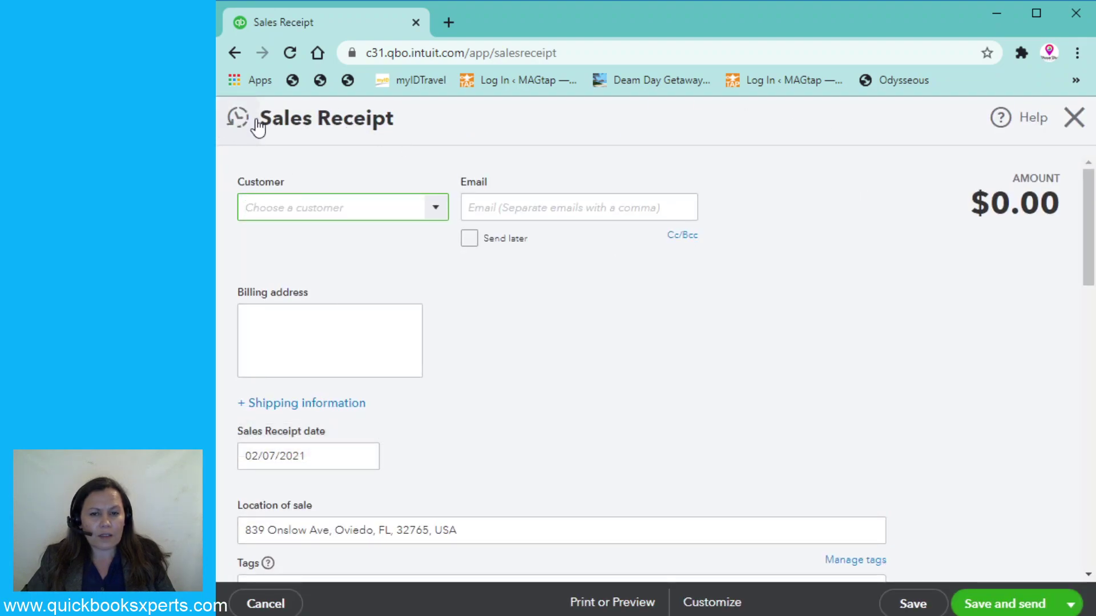
# Browse the recent sales receipts and open the full list of sales receipts
pyautogui.click(240, 125)
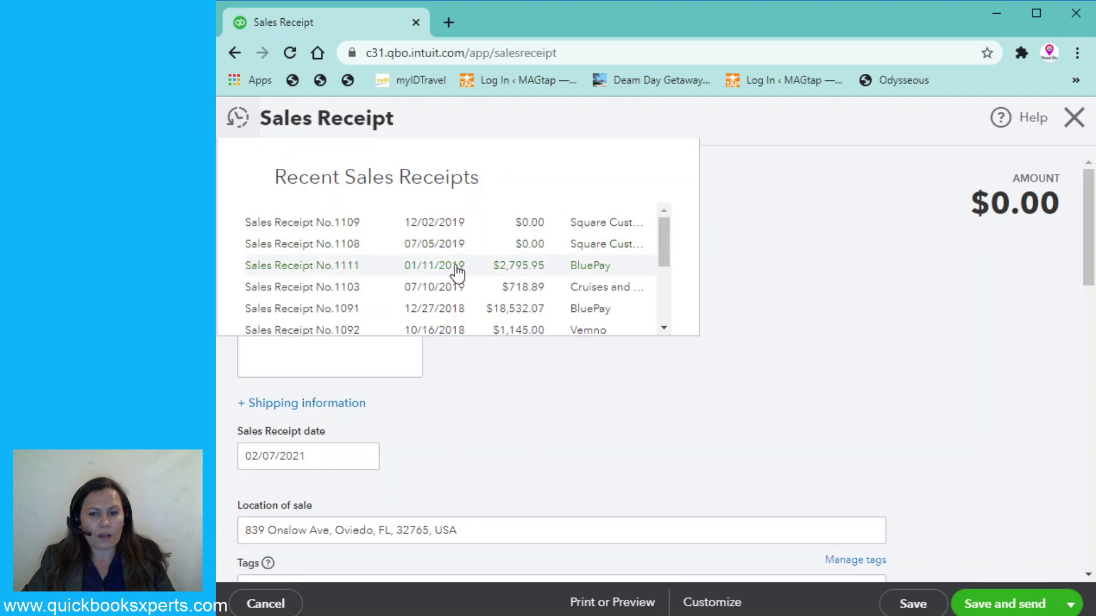
pyautogui.scroll(-5, 464, 269)
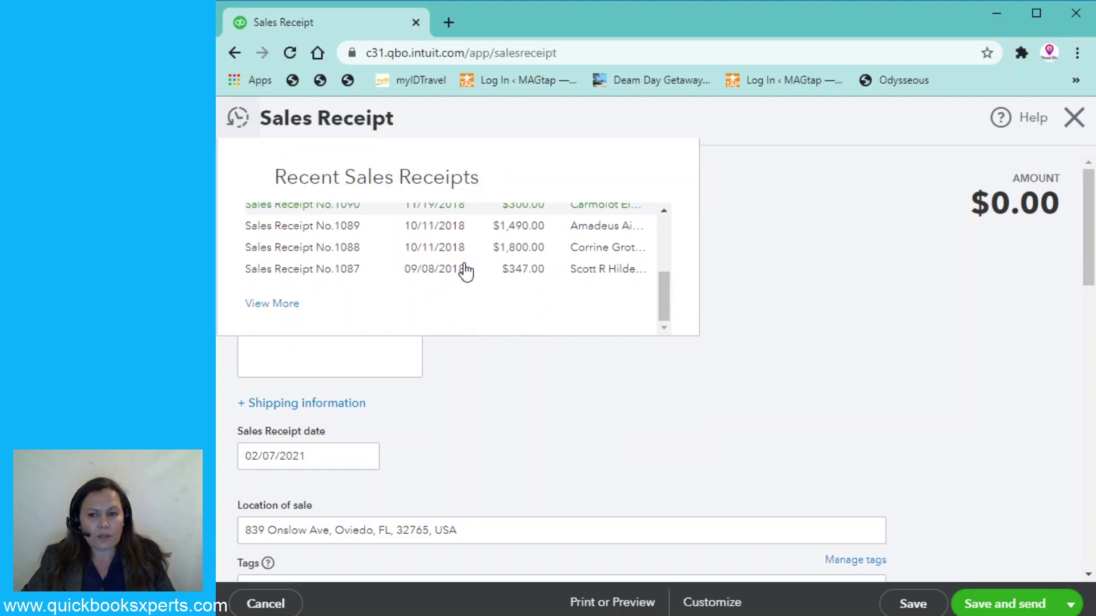
pyautogui.scroll(3, 465, 269)
pyautogui.scroll(-3, 465, 269)
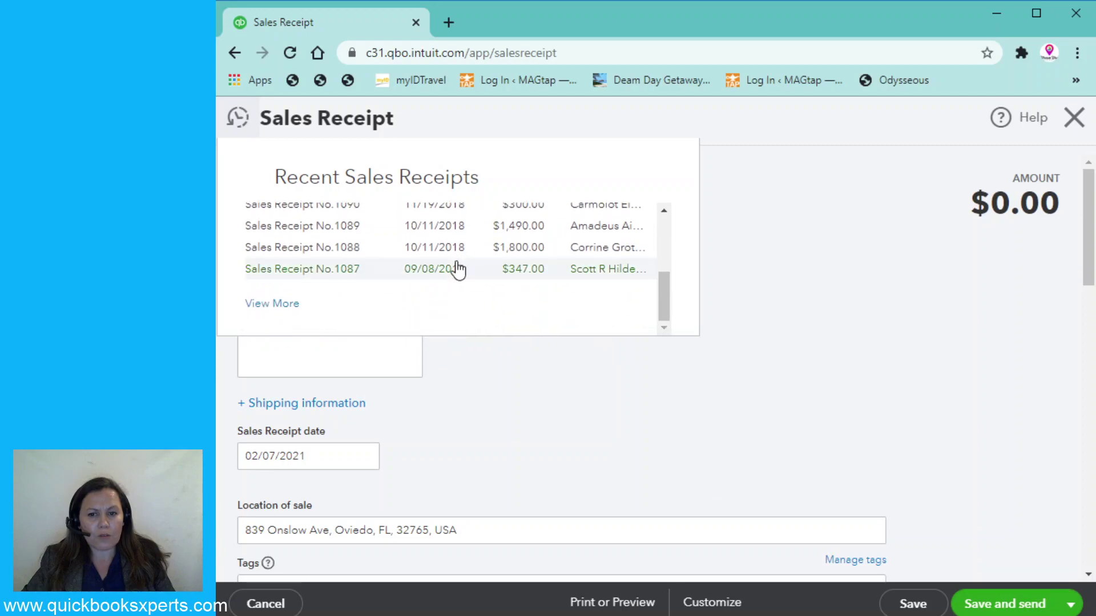
pyautogui.click(286, 306)
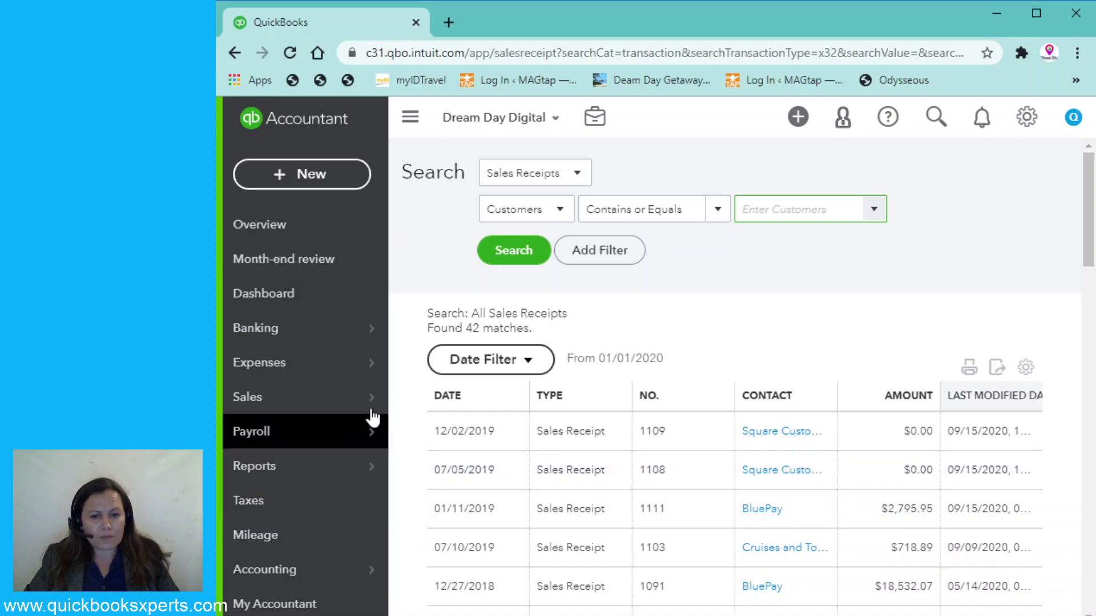
# Open the Products and Services list and review the existing items, including those for Square
pyautogui.moveTo(365, 397)
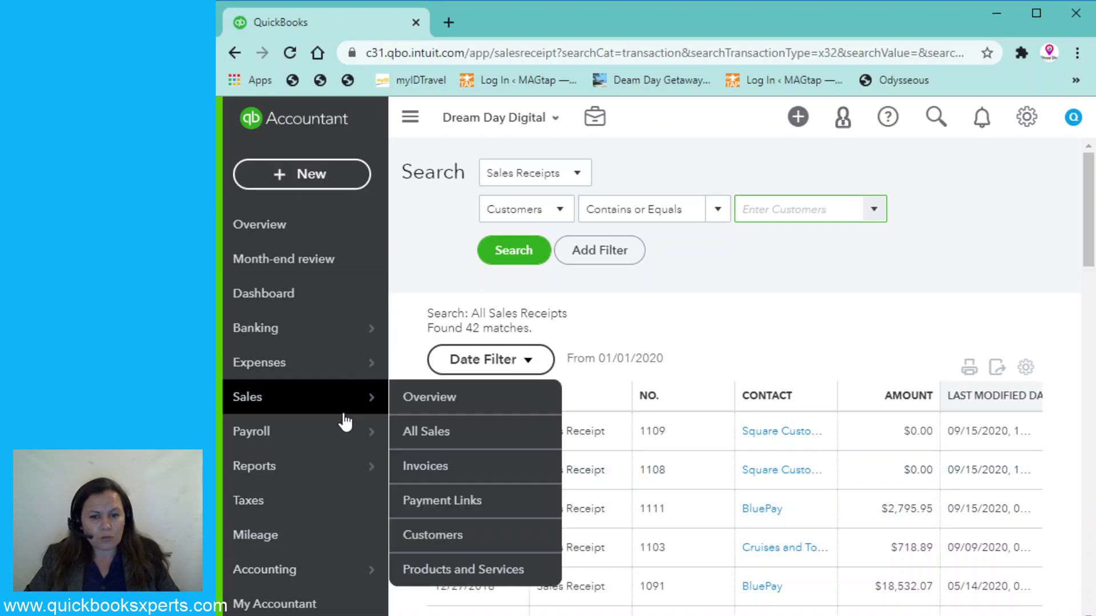
pyautogui.click(493, 571)
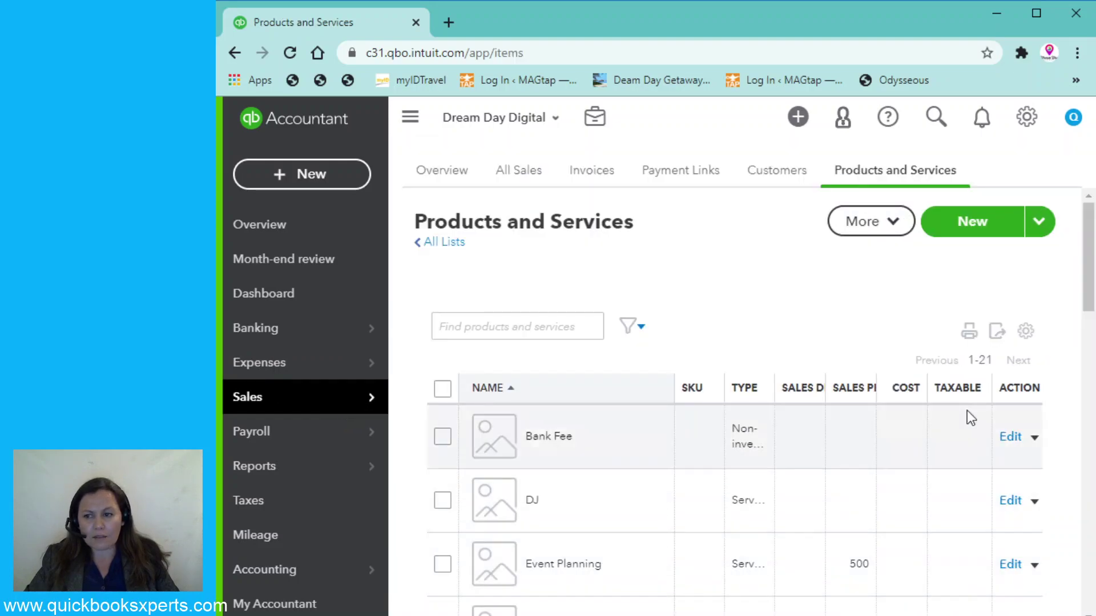
pyautogui.scroll(-1, 838, 443)
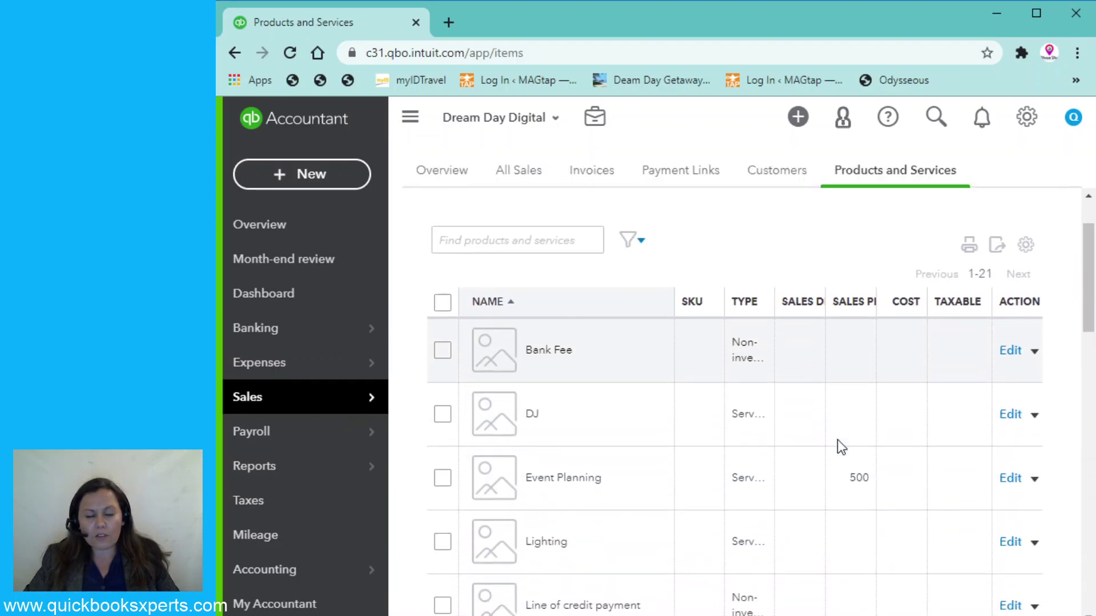
pyautogui.scroll(-1, 838, 440)
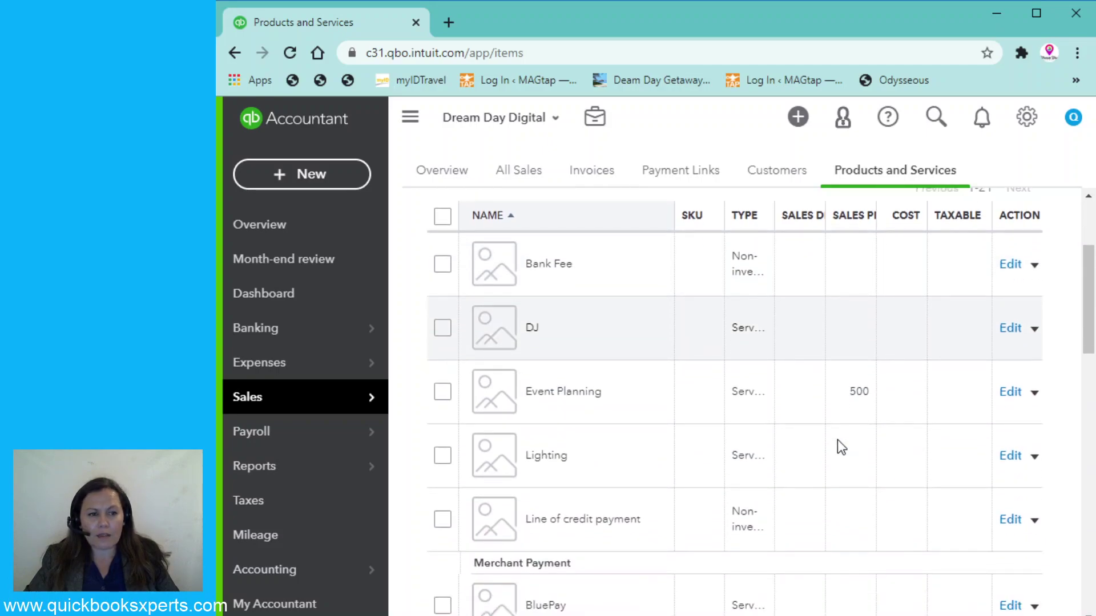
pyautogui.scroll(-2, 837, 441)
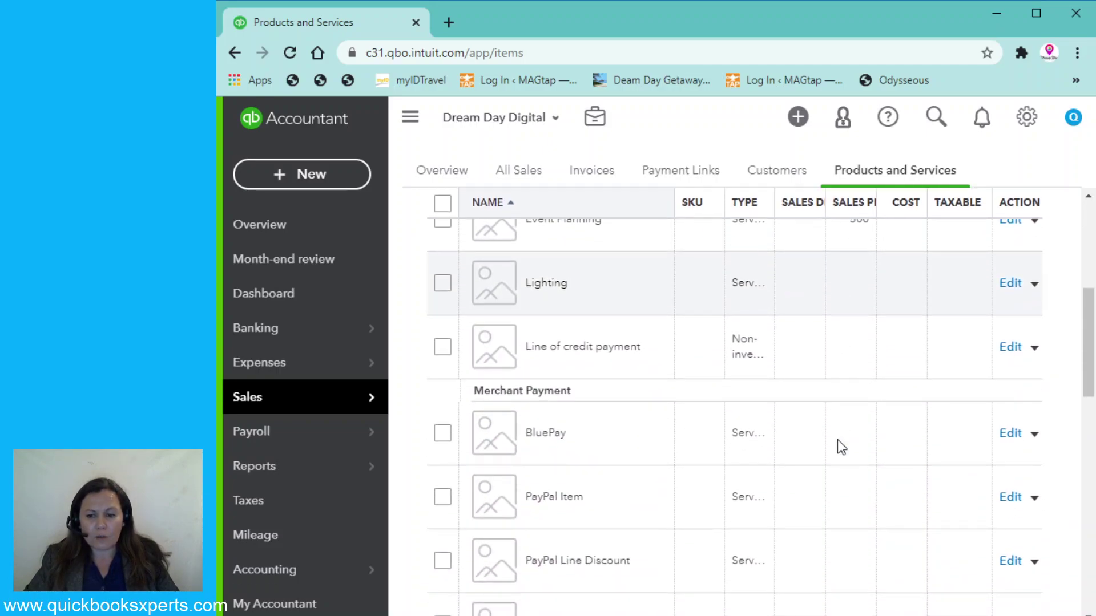
pyautogui.scroll(-4, 837, 446)
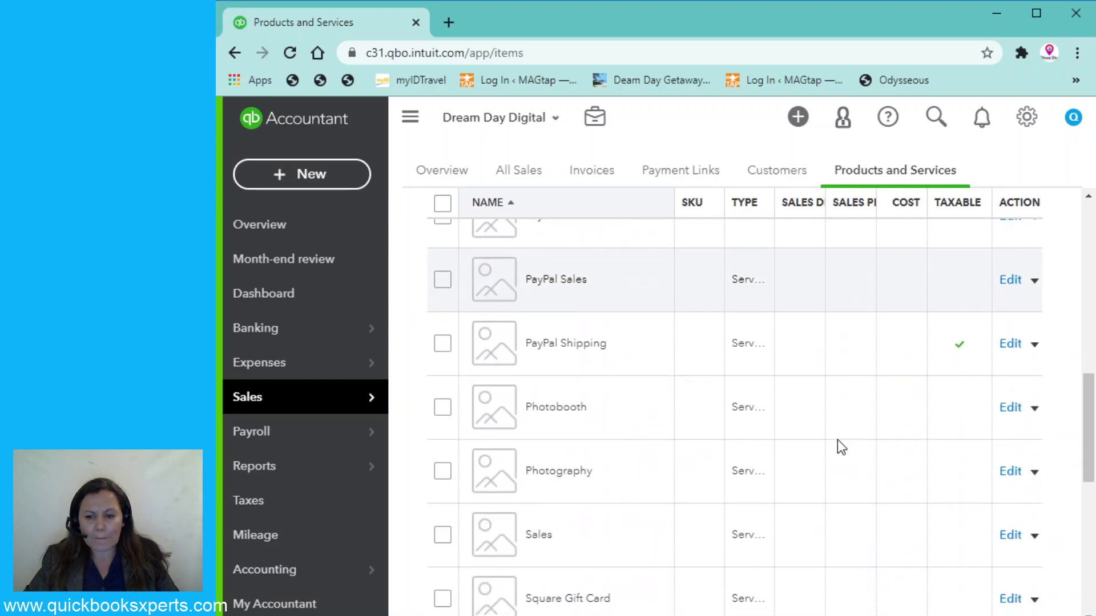
pyautogui.scroll(-1, 838, 440)
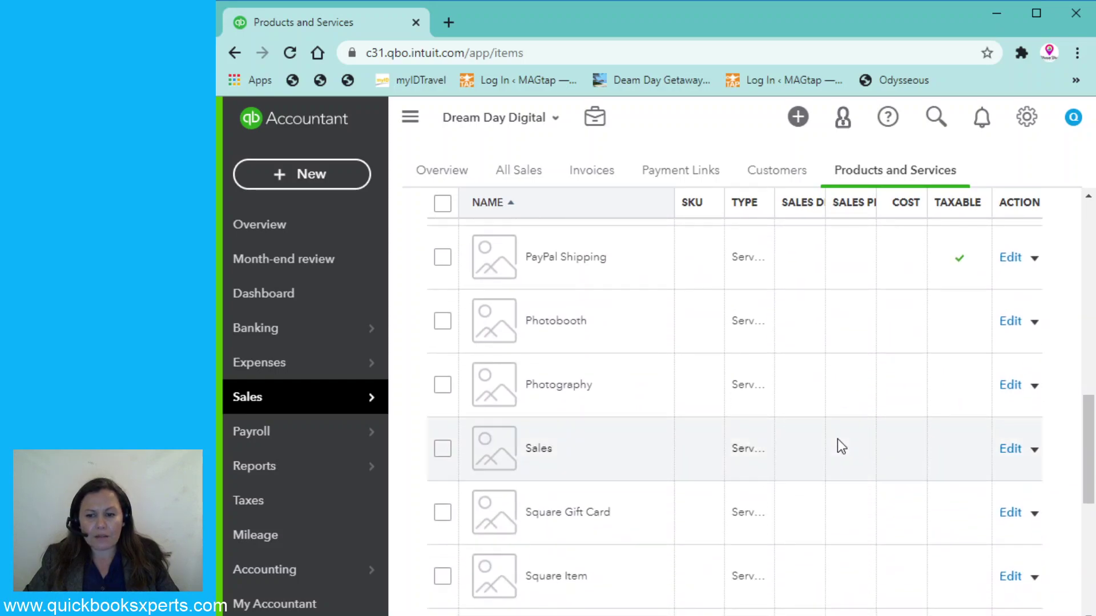
pyautogui.scroll(-3, 831, 439)
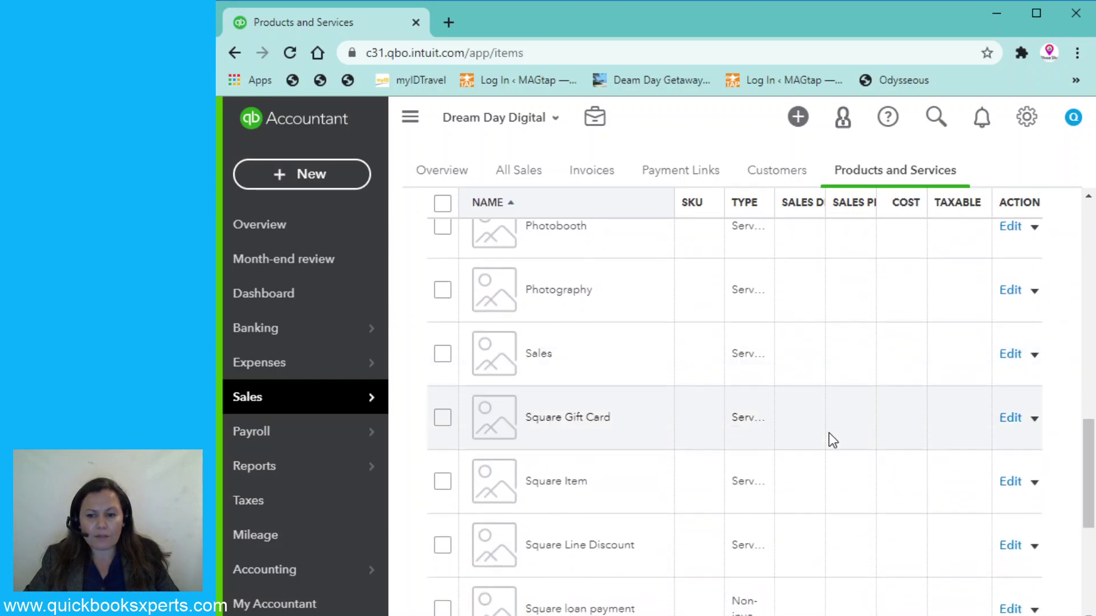
pyautogui.scroll(-2, 829, 434)
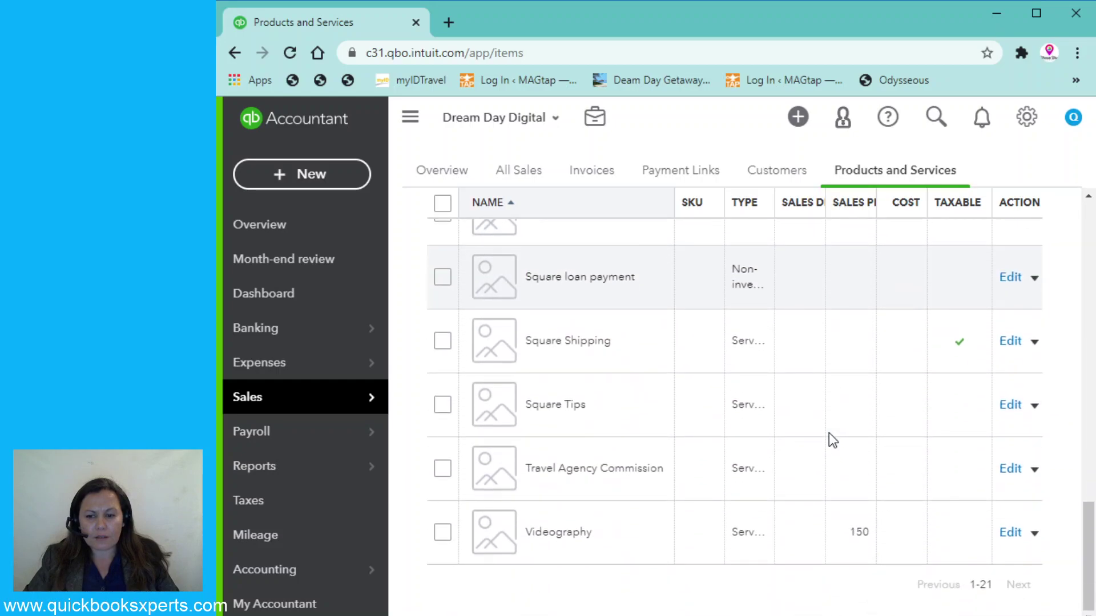
pyautogui.scroll(4, 829, 433)
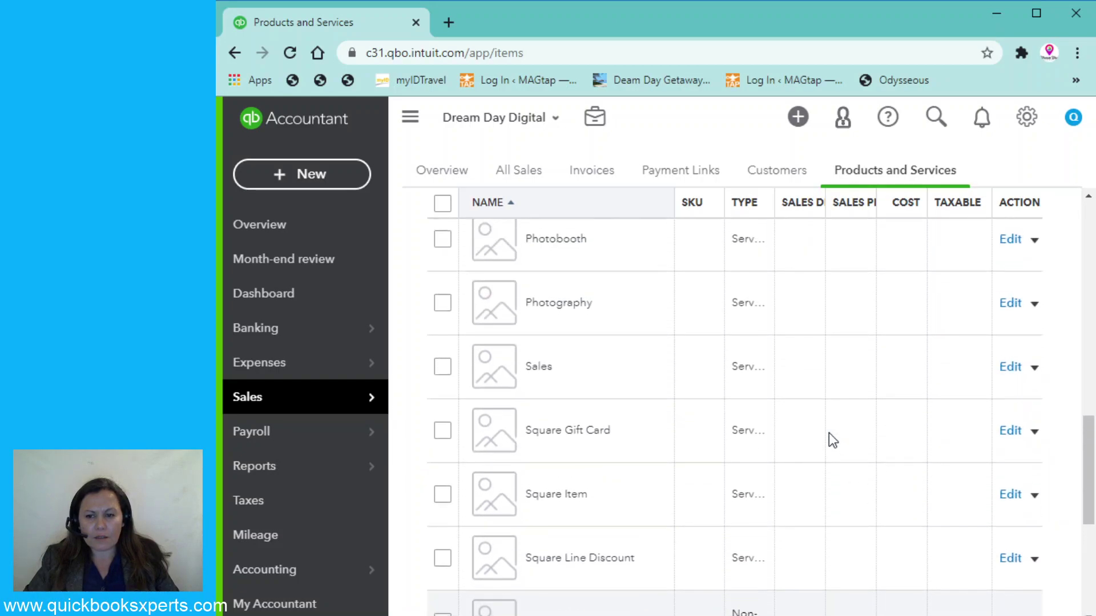
pyautogui.scroll(6, 828, 439)
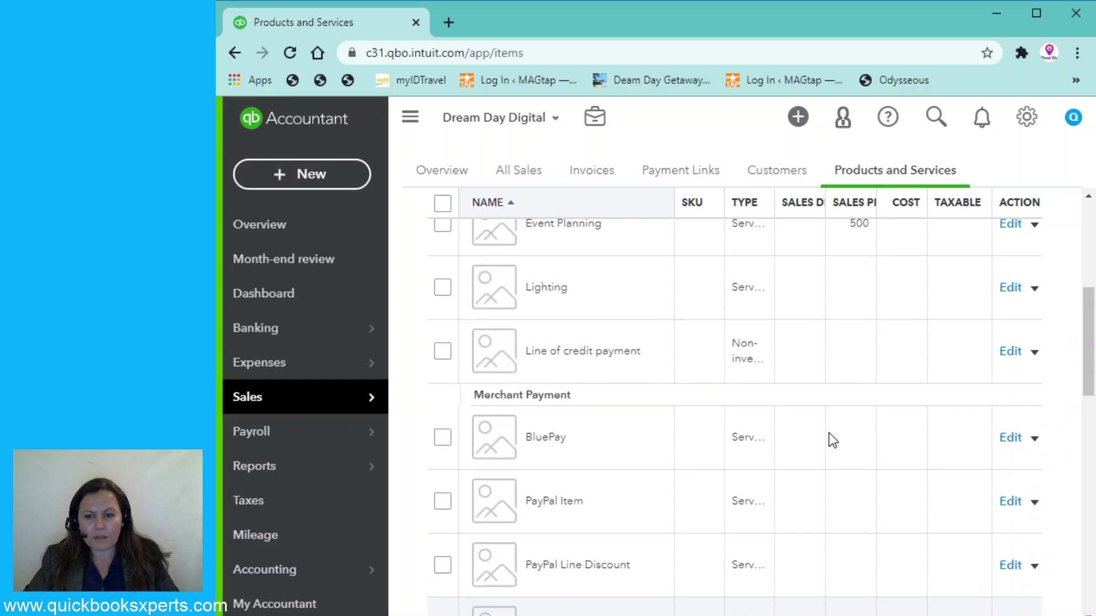
pyautogui.scroll(5, 833, 440)
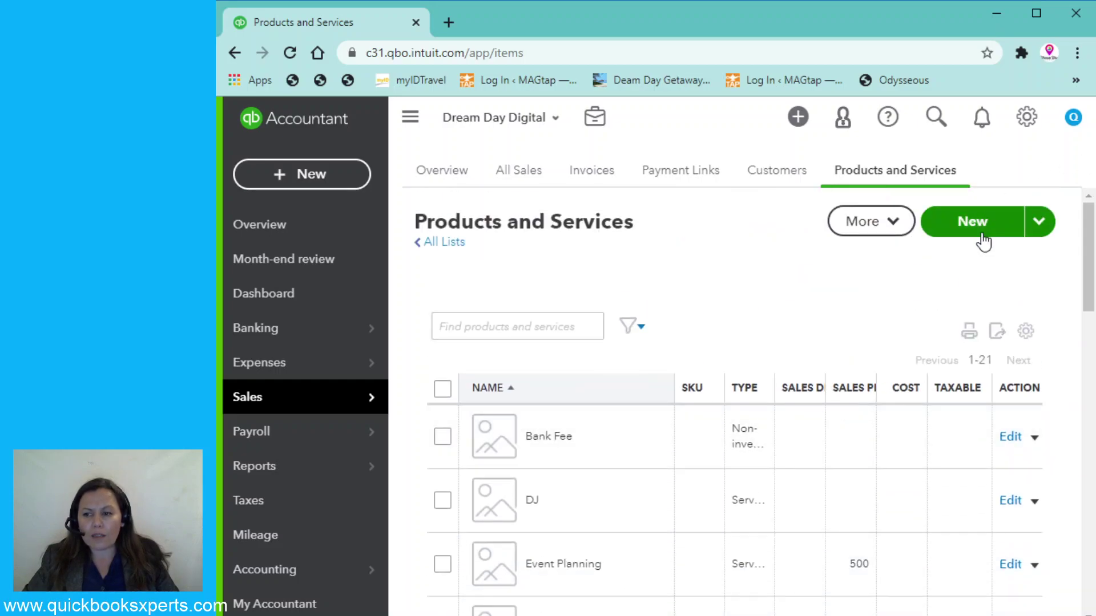
# Start a new service item named "Square fees"
pyautogui.click(981, 234)
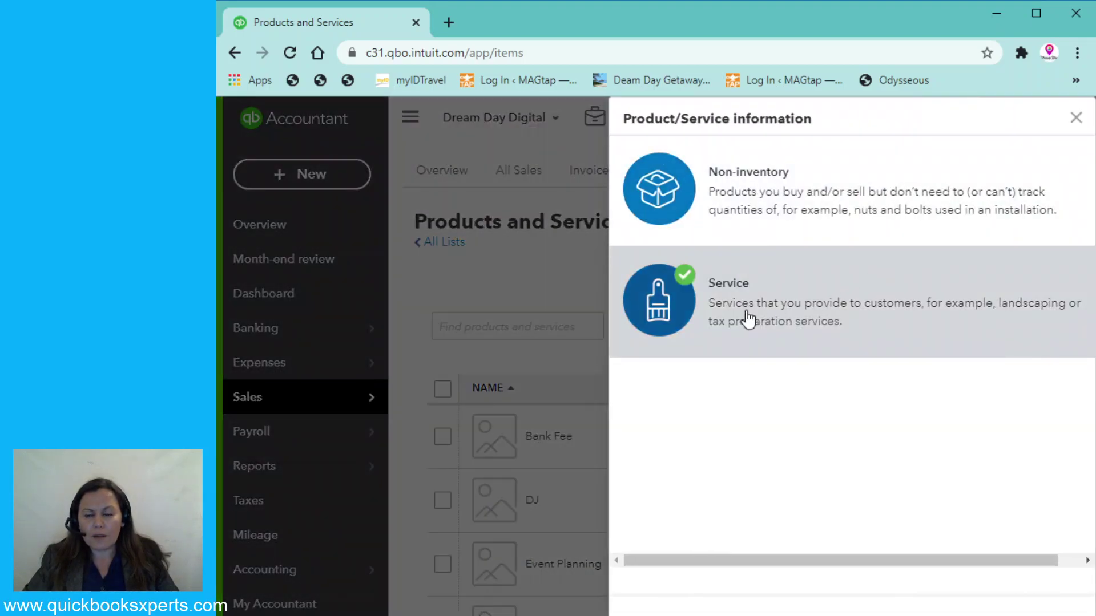
pyautogui.click(748, 319)
pyautogui.write('Square fees')
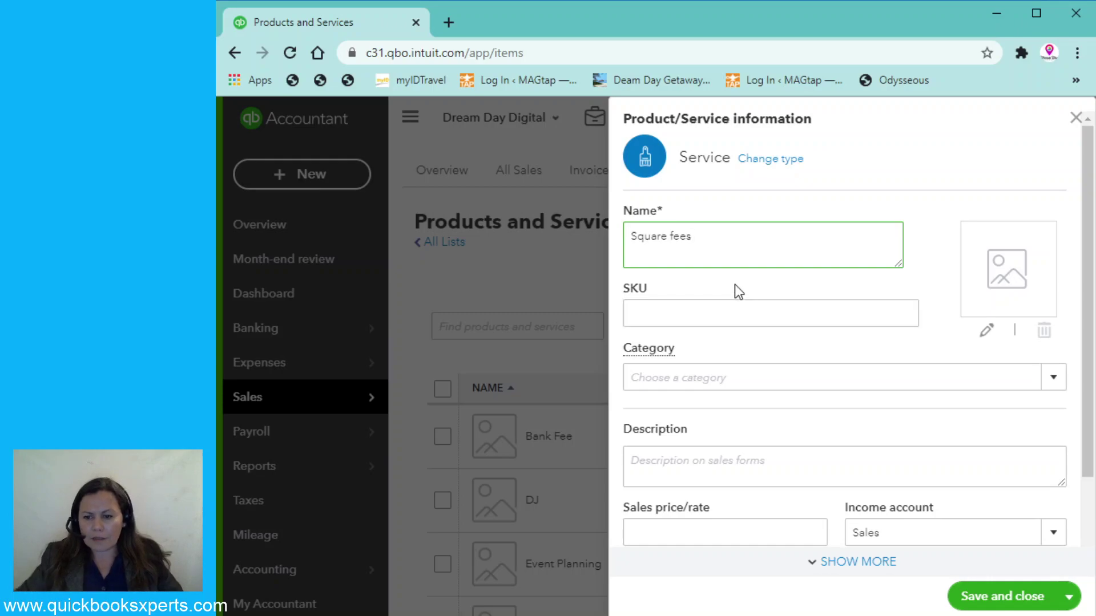
# Choose Bank Charges as the income account for the Square fees service item, and close the item form without saving
pyautogui.click(1055, 534)
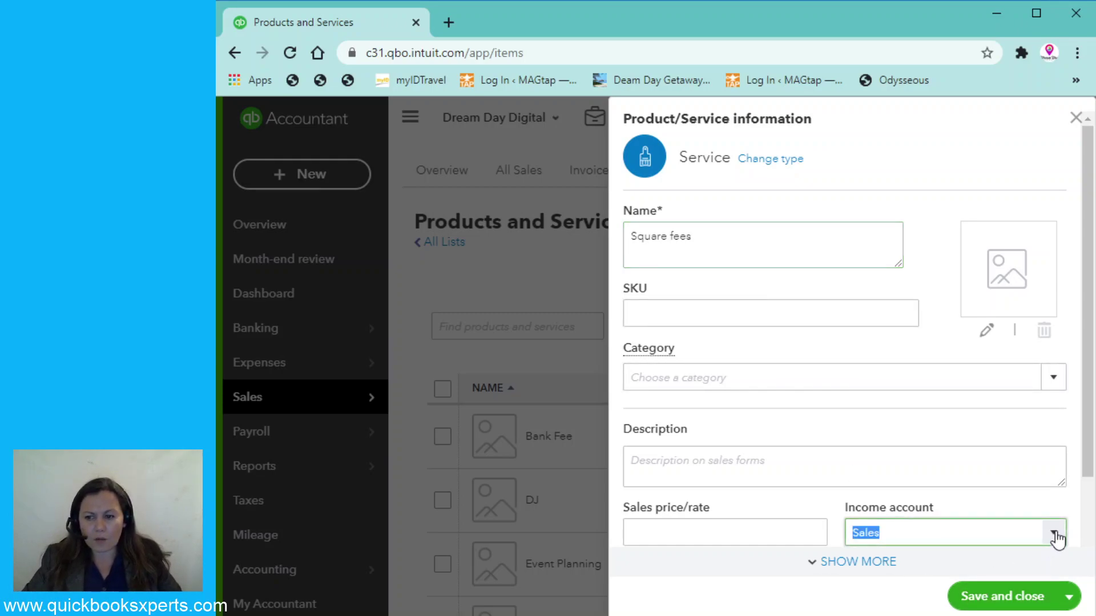
pyautogui.click(1055, 536)
pyautogui.scroll(5, 910, 392)
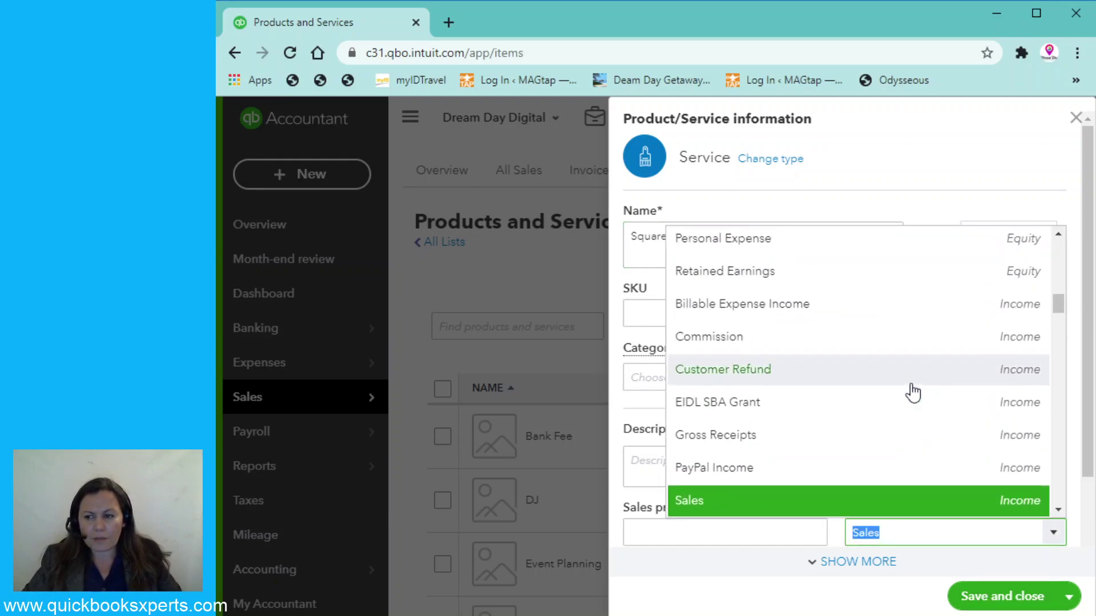
pyautogui.scroll(10, 912, 393)
pyautogui.scroll(-12, 912, 393)
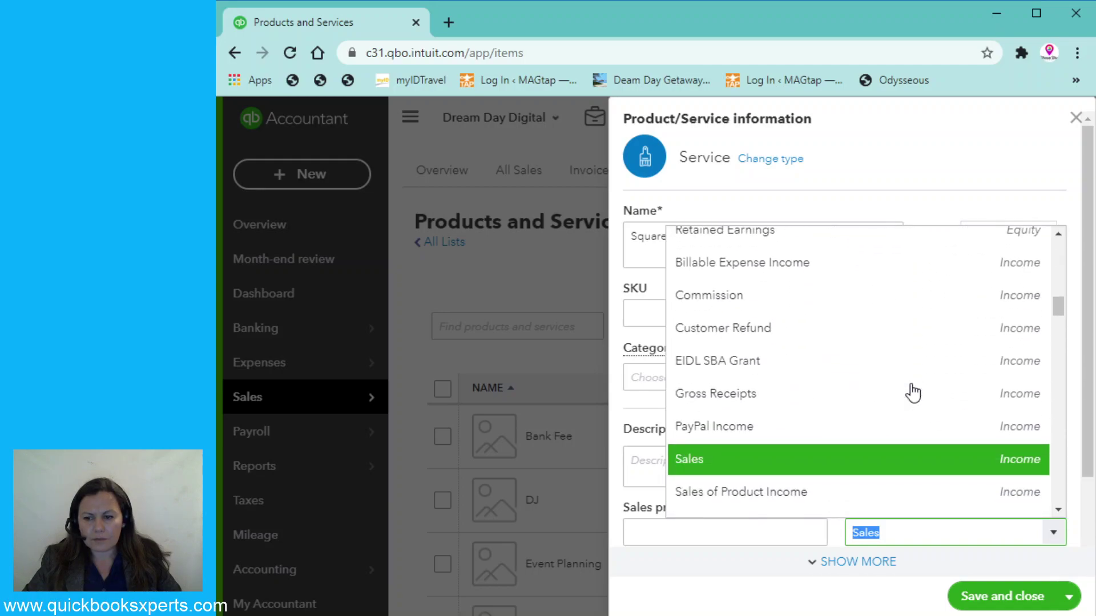
pyautogui.scroll(6, 912, 392)
pyautogui.scroll(-7, 914, 392)
pyautogui.scroll(-10, 915, 391)
pyautogui.scroll(5, 915, 391)
pyautogui.scroll(-12, 915, 391)
pyautogui.scroll(2, 915, 391)
pyautogui.scroll(3, 915, 391)
pyautogui.scroll(5, 911, 388)
pyautogui.click(841, 393)
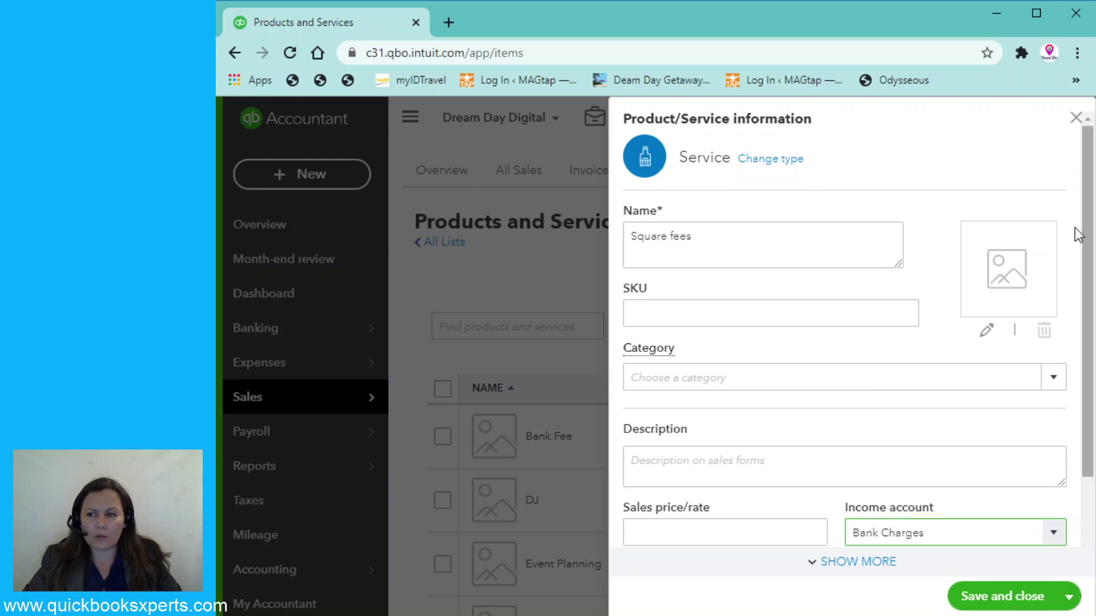
pyautogui.click(1076, 117)
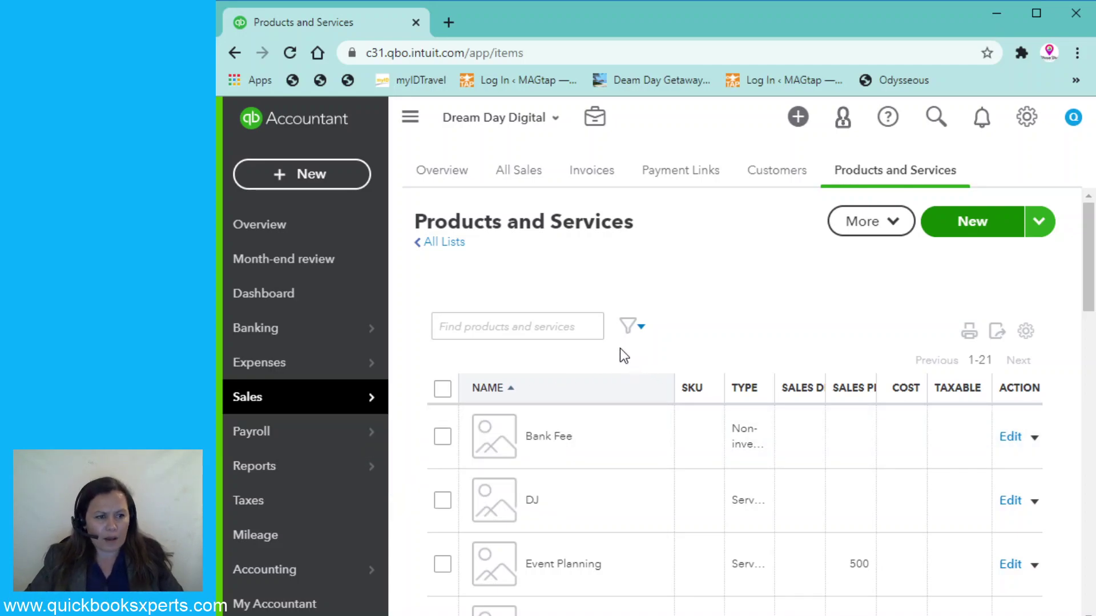
# Open the sales tax page and dismiss the Florida filing frequency form
pyautogui.click(232, 501)
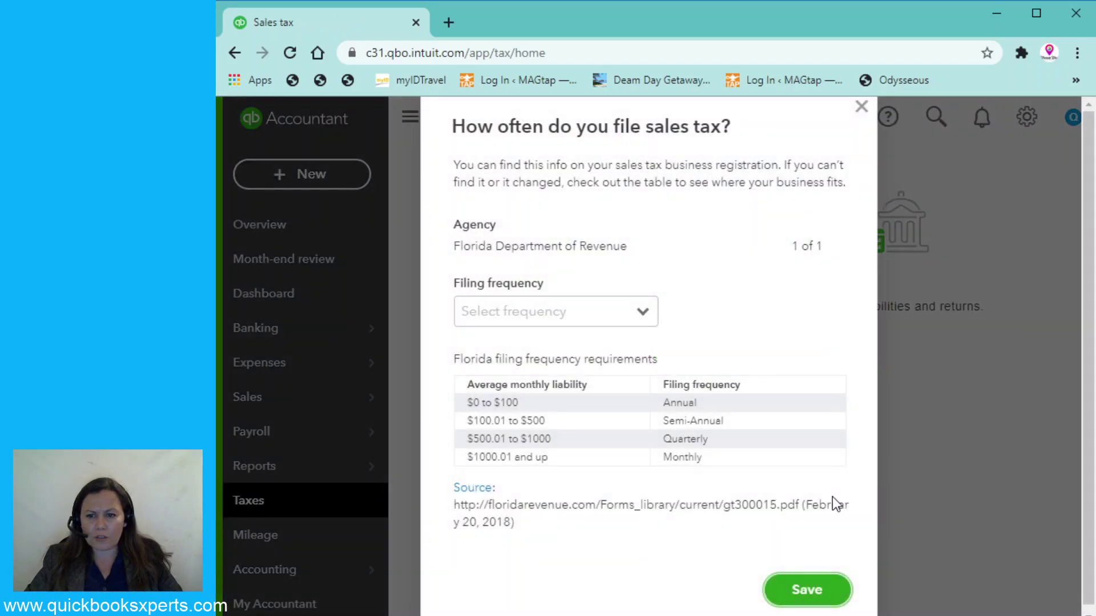
pyautogui.click(861, 108)
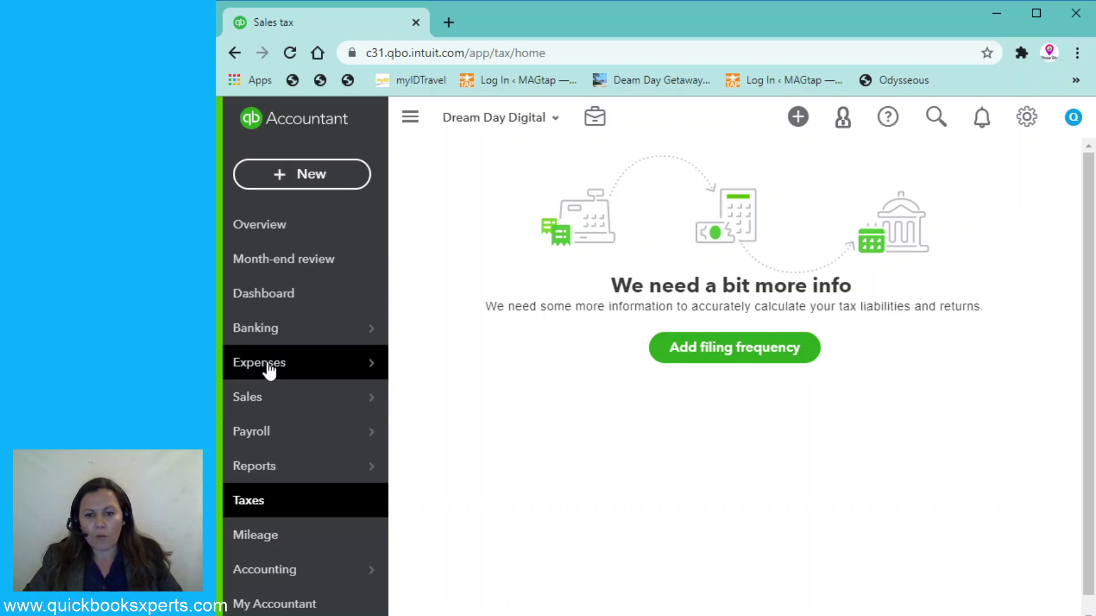
# Open the Checking account's bank transactions and match the 11/17/2020 Square transaction of $2,488.93 to its suggested deposit
pyautogui.moveTo(281, 331)
pyautogui.click(447, 334)
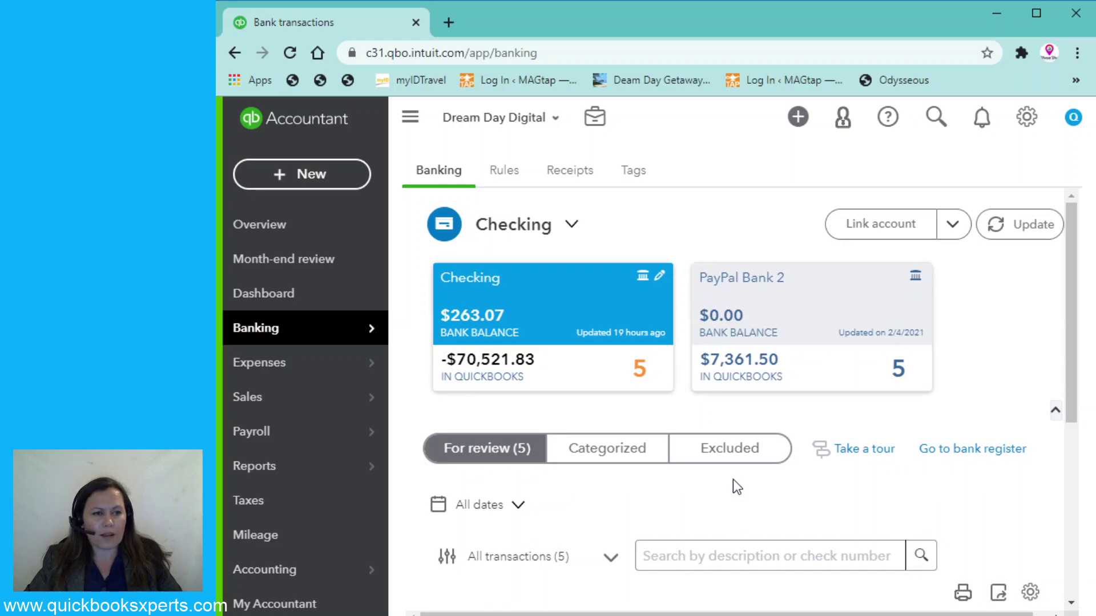
pyautogui.moveTo(308, 328)
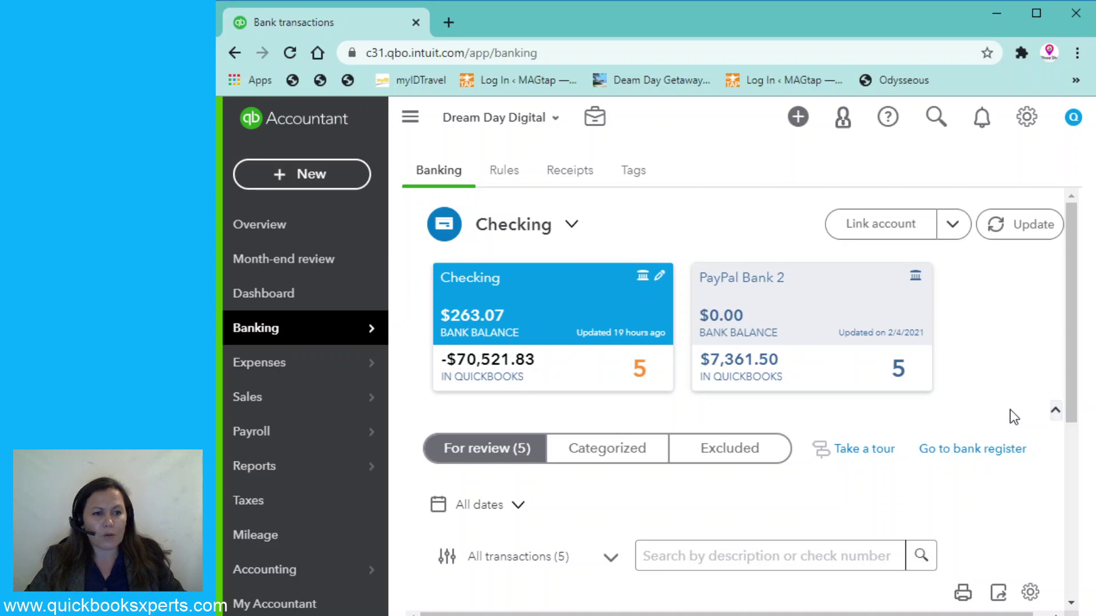
pyautogui.scroll(-5, 1009, 409)
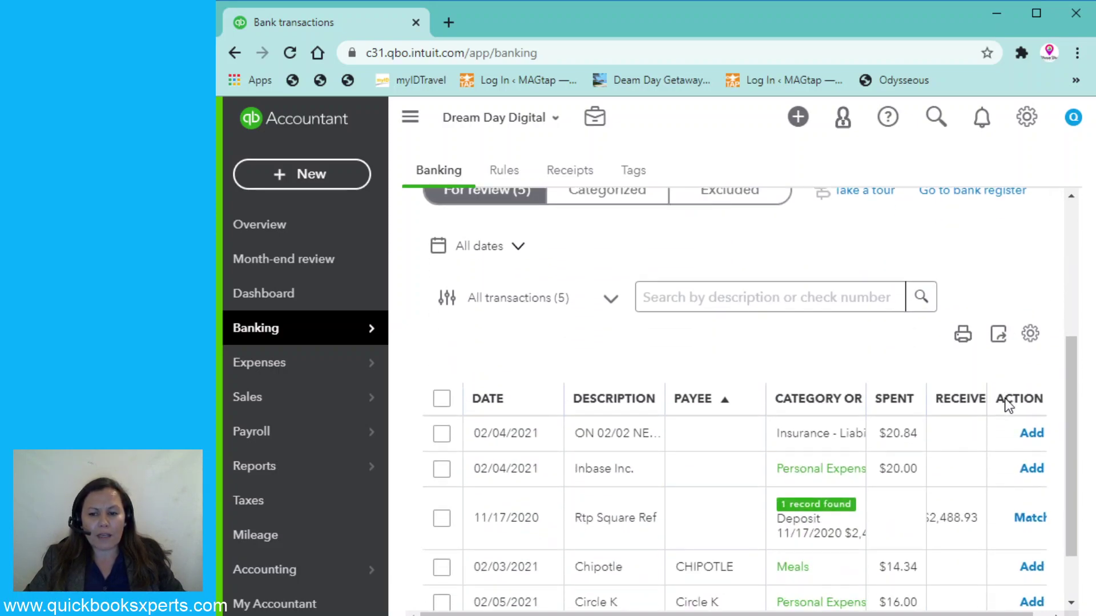
pyautogui.scroll(-2, 999, 411)
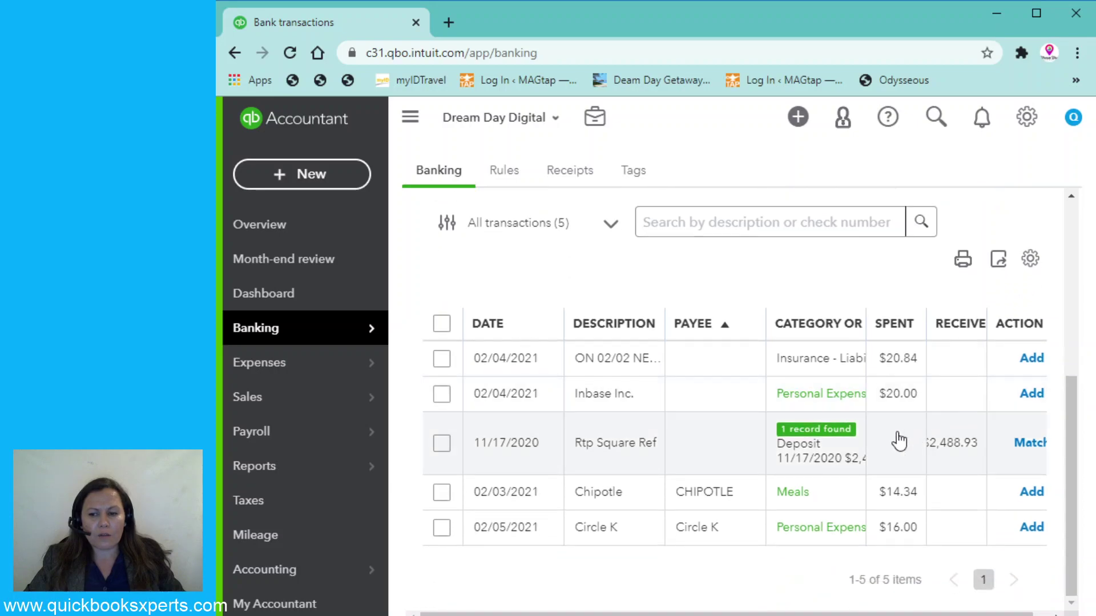
pyautogui.click(814, 463)
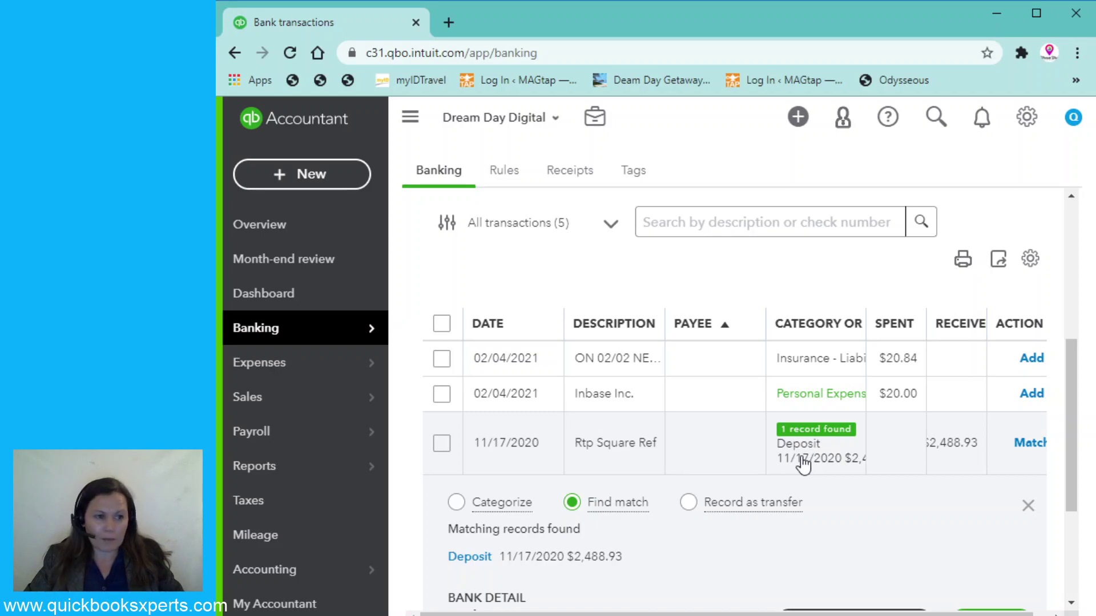
pyautogui.scroll(-2, 803, 465)
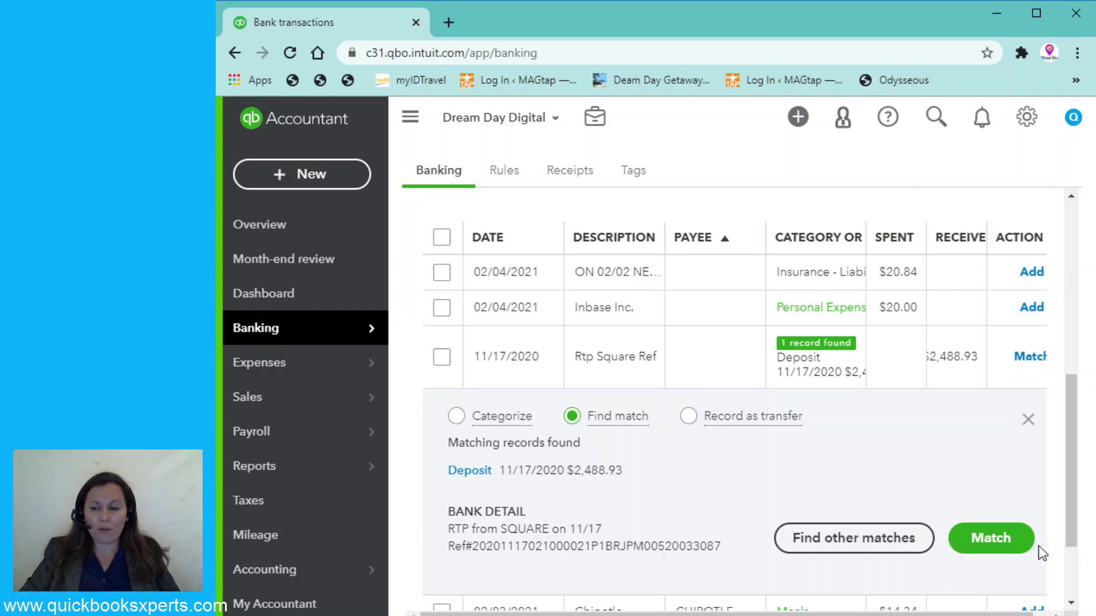
pyautogui.click(989, 545)
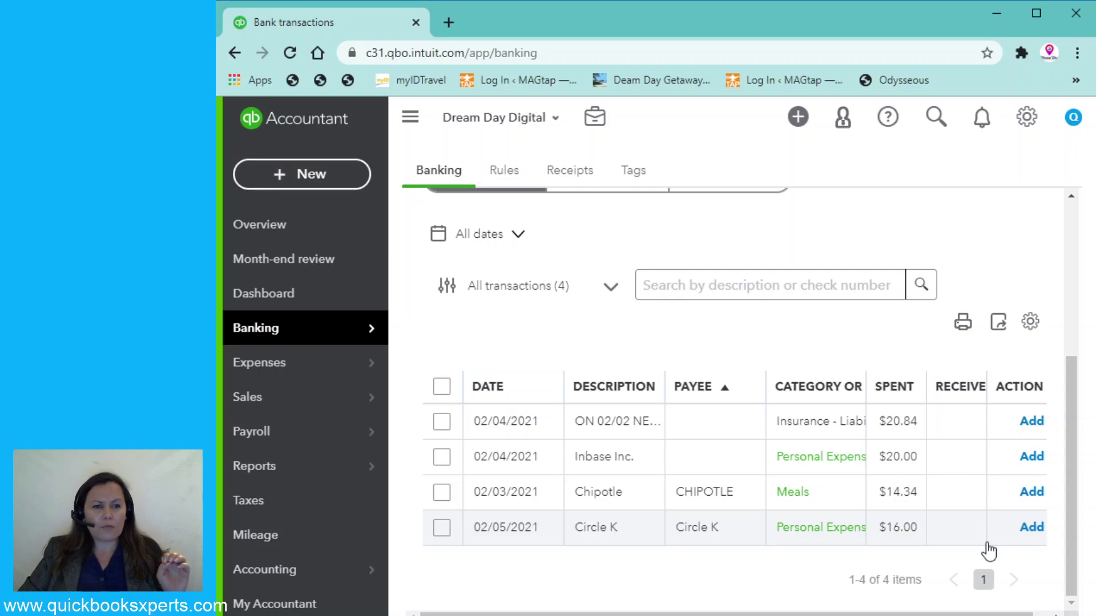
# Open a new bank deposit form, review the Square payments available for deposit, and close it without saving
pyautogui.click(278, 179)
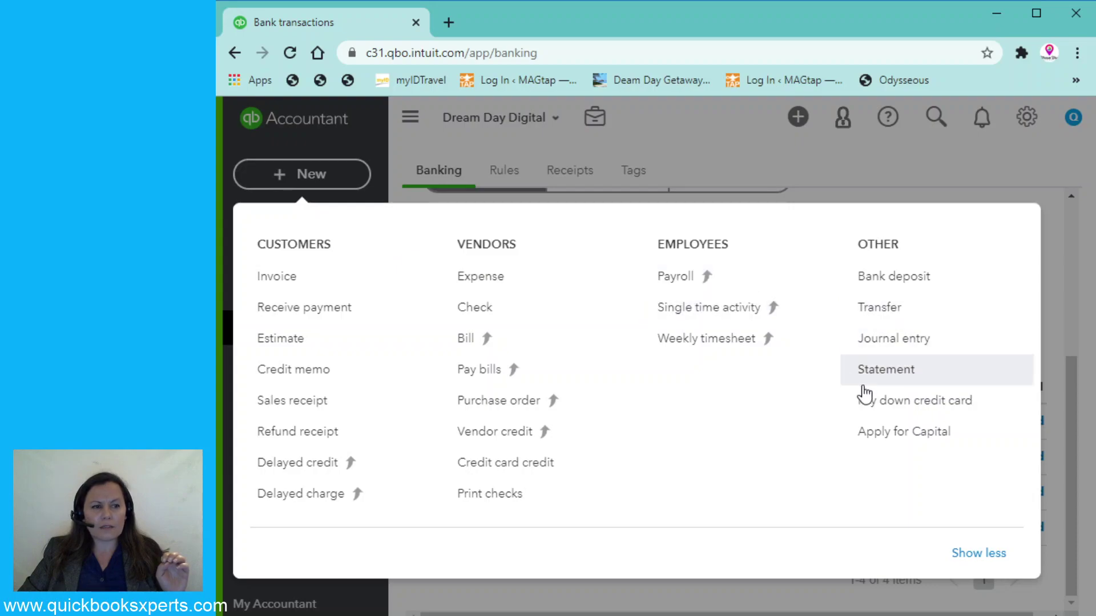
pyautogui.click(910, 279)
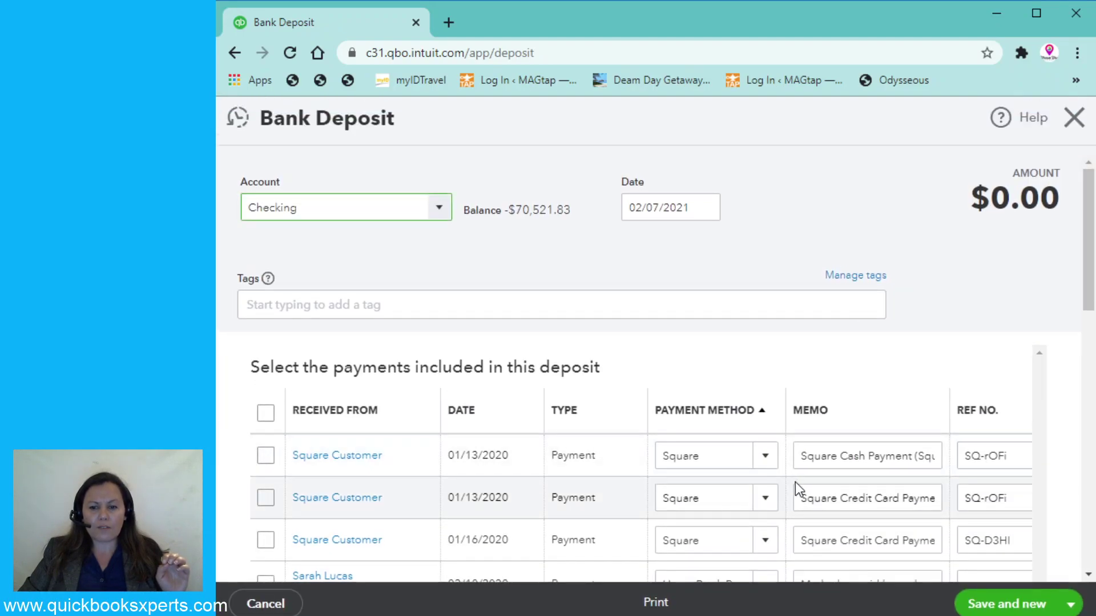
pyautogui.scroll(-3, 796, 482)
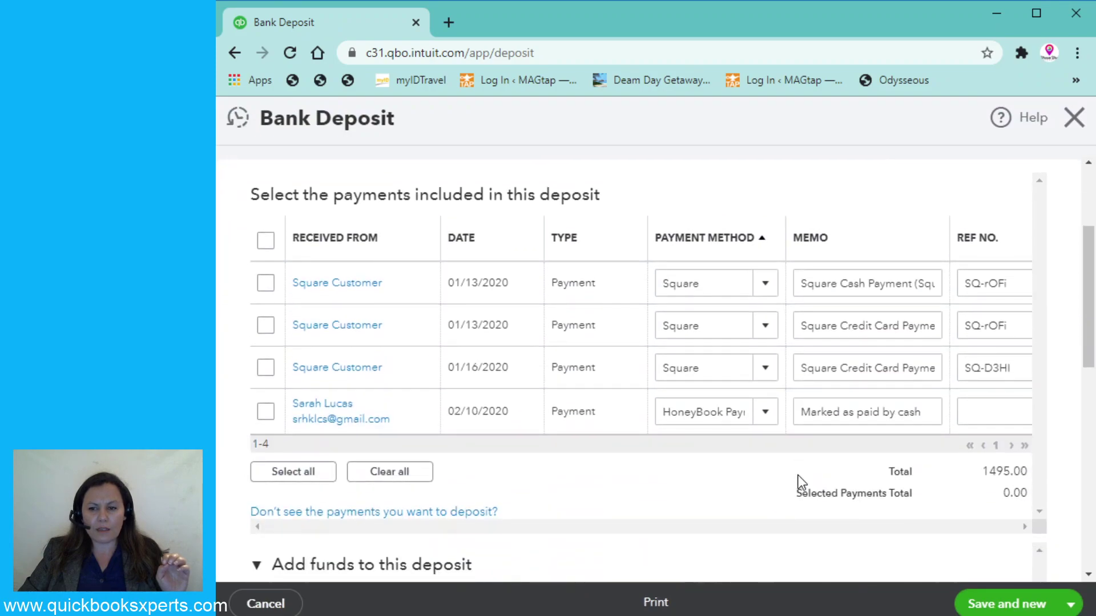
pyautogui.scroll(2, 800, 482)
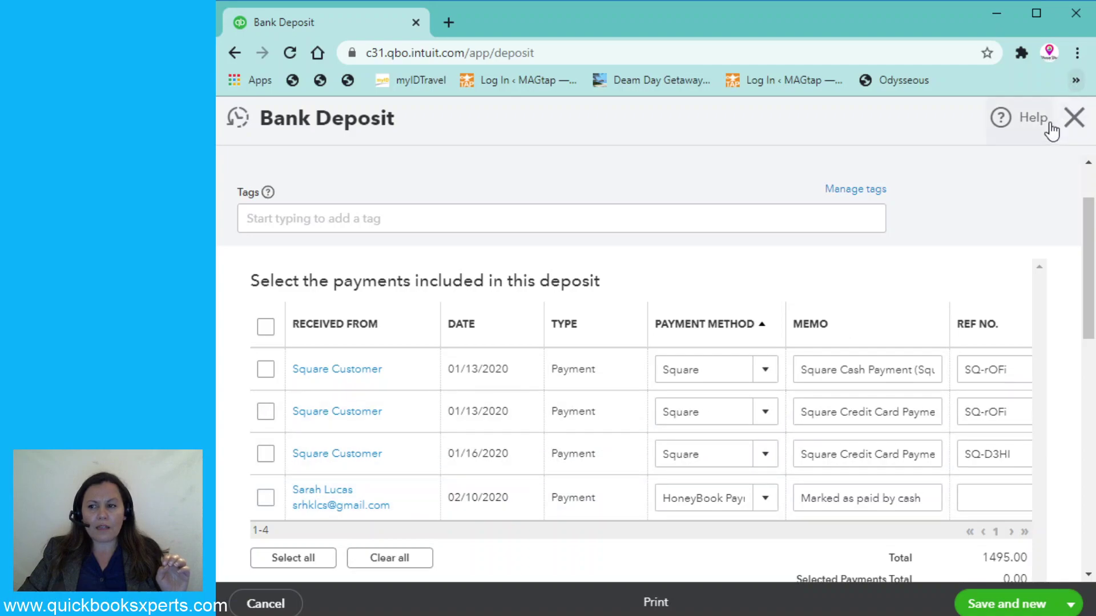
pyautogui.click(1072, 119)
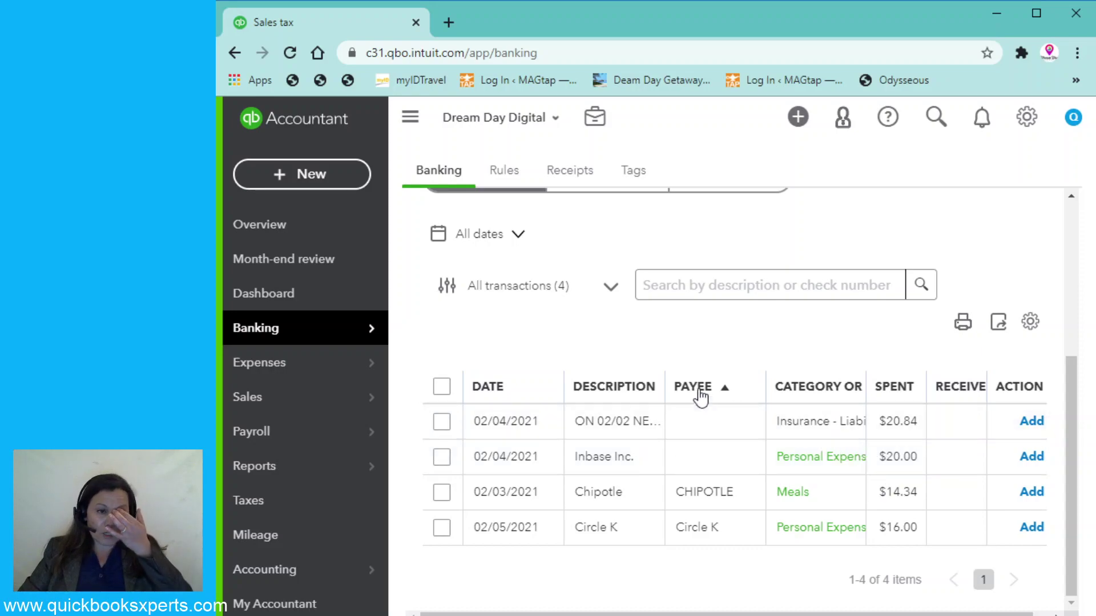
# Start a new sales receipt form and open the full list of past sales receipts from its recent history
pyautogui.click(281, 178)
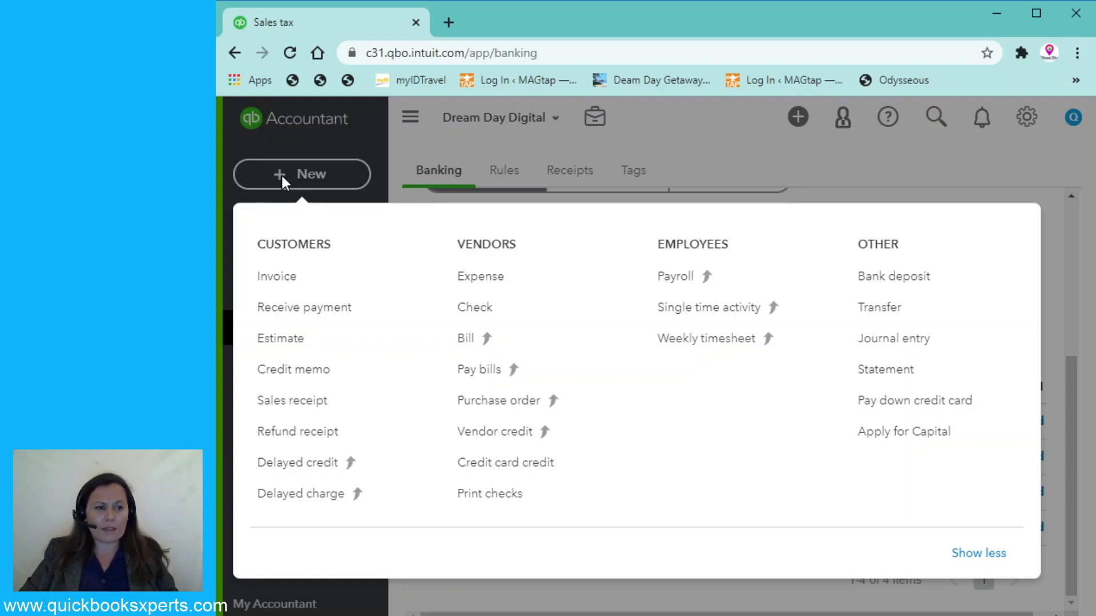
pyautogui.click(318, 403)
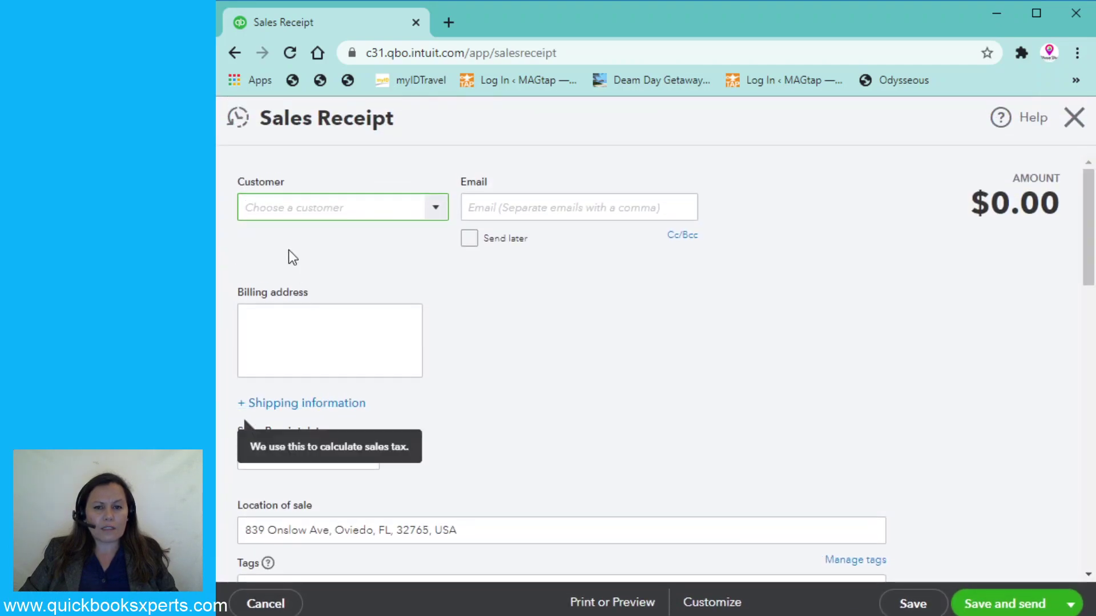
pyautogui.click(236, 120)
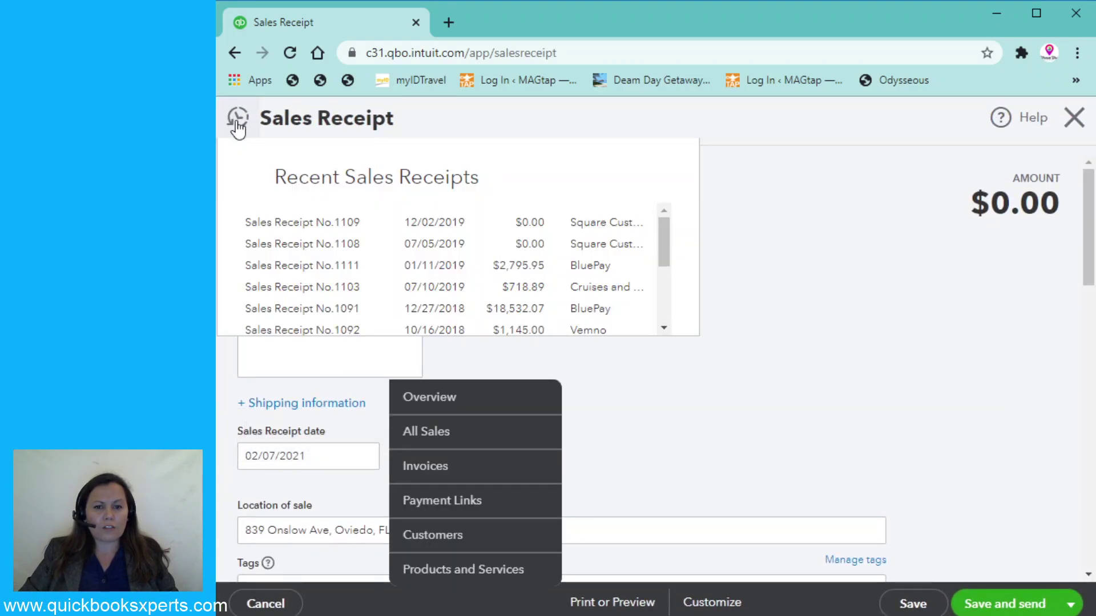
pyautogui.moveTo(665, 241); pyautogui.dragTo(597, 298)
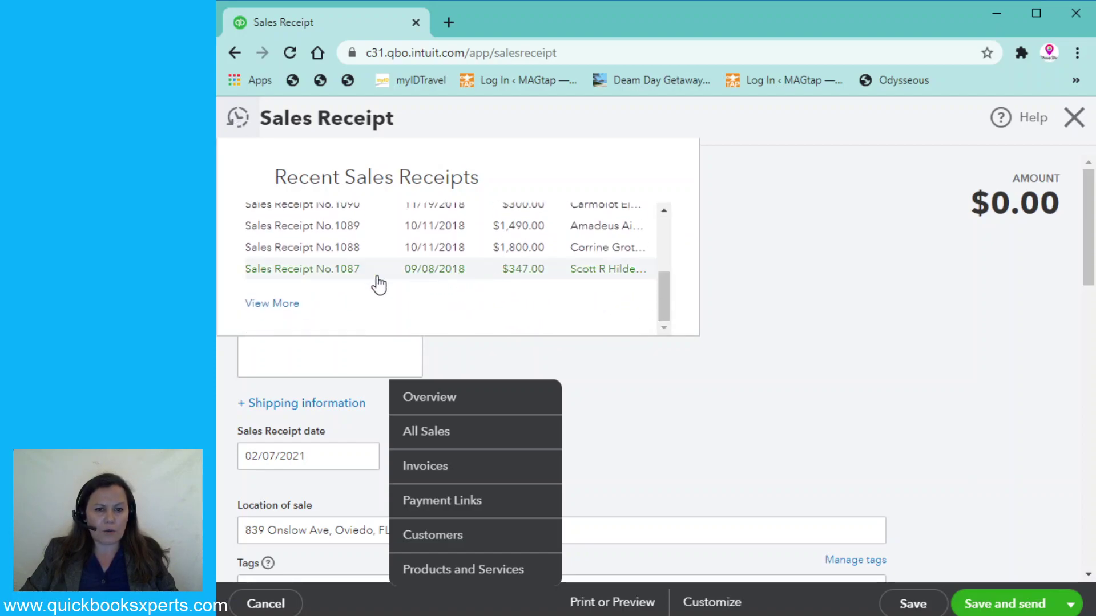
pyautogui.click(273, 306)
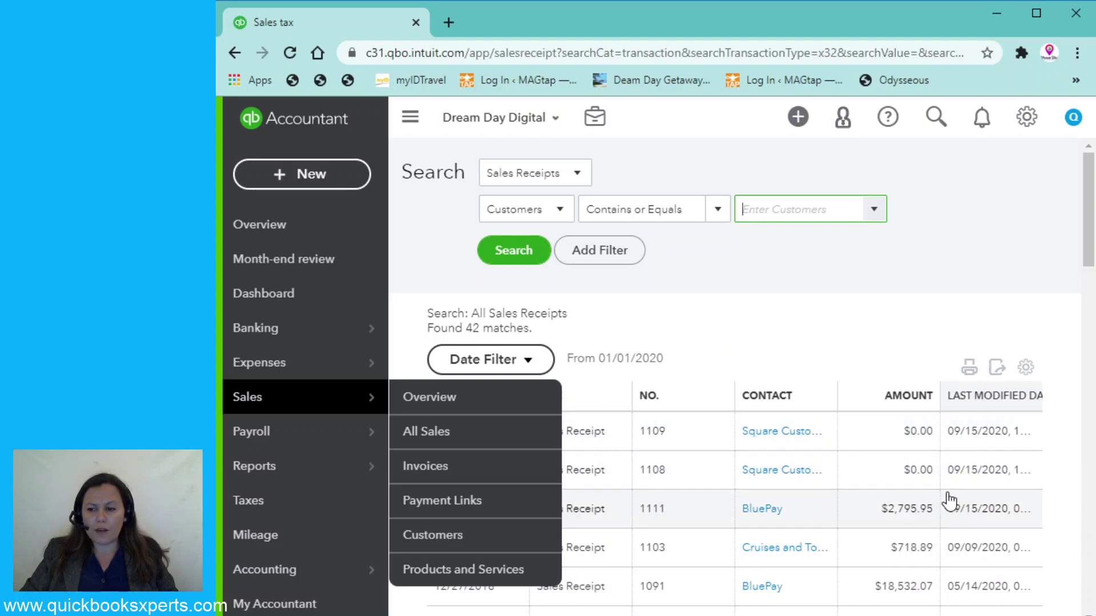
# Look through the sales receipts list for receipts recorded for Square Customer
pyautogui.scroll(-5, 943, 489)
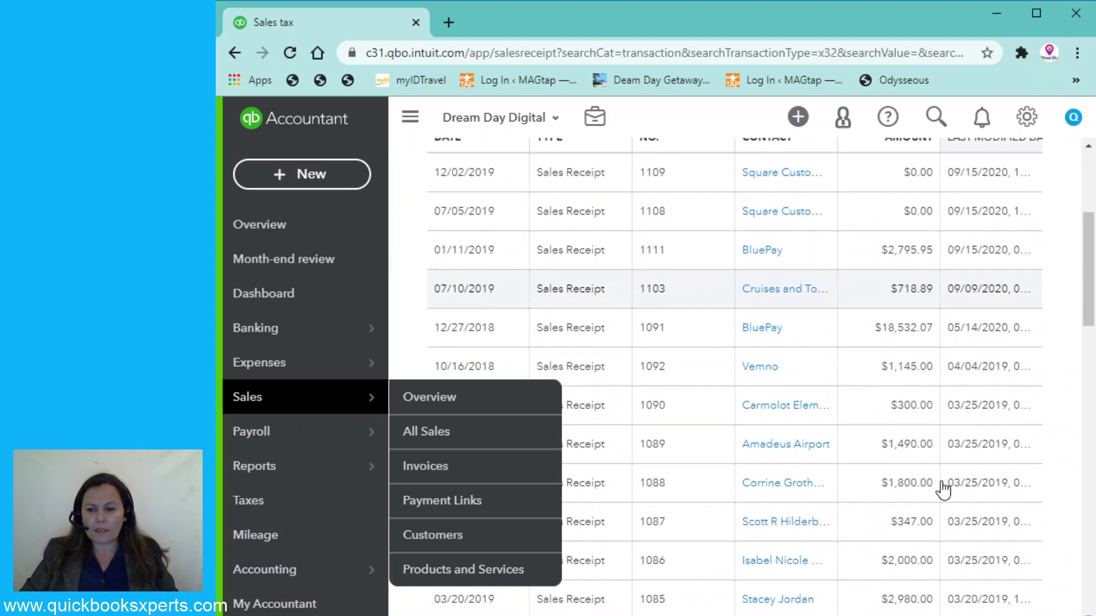
pyautogui.scroll(-3, 943, 489)
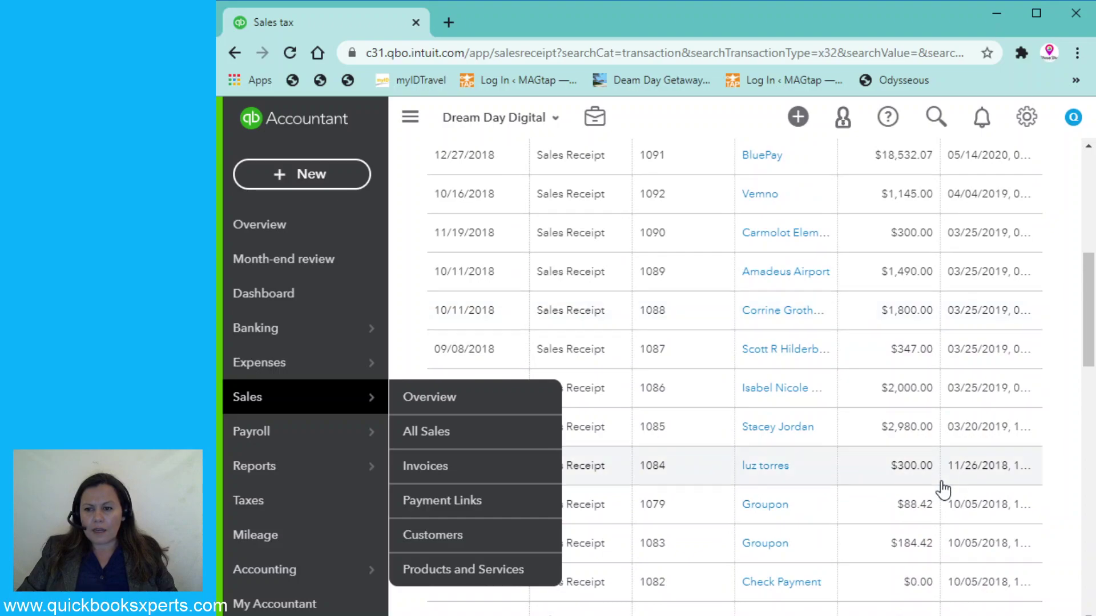
pyautogui.scroll(-5, 943, 477)
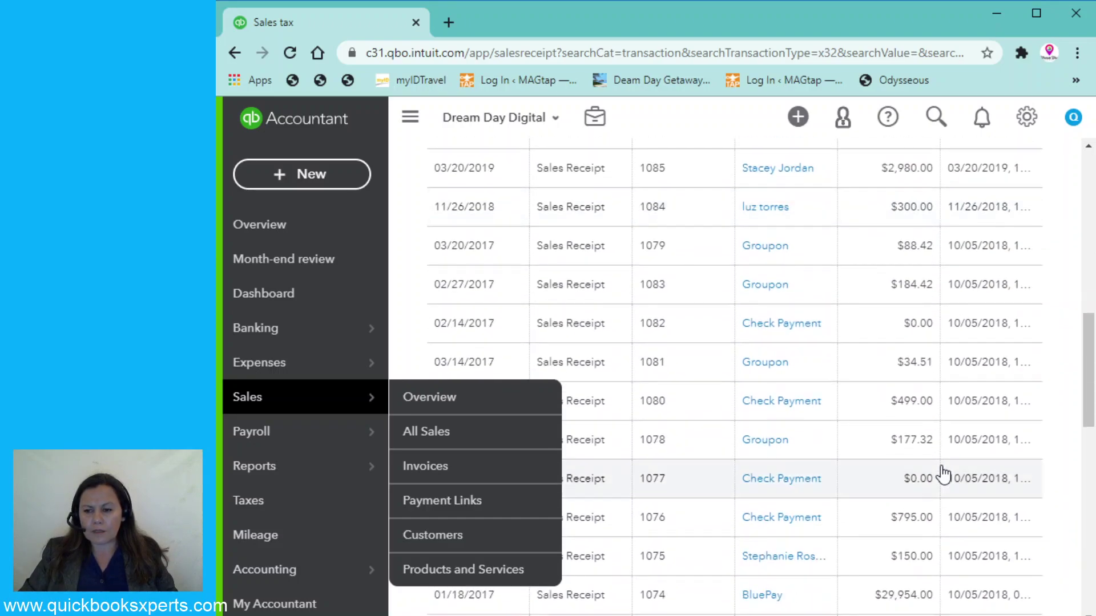
pyautogui.scroll(-1, 943, 475)
pyautogui.scroll(8, 944, 470)
pyautogui.scroll(4, 946, 459)
pyautogui.scroll(-3, 947, 459)
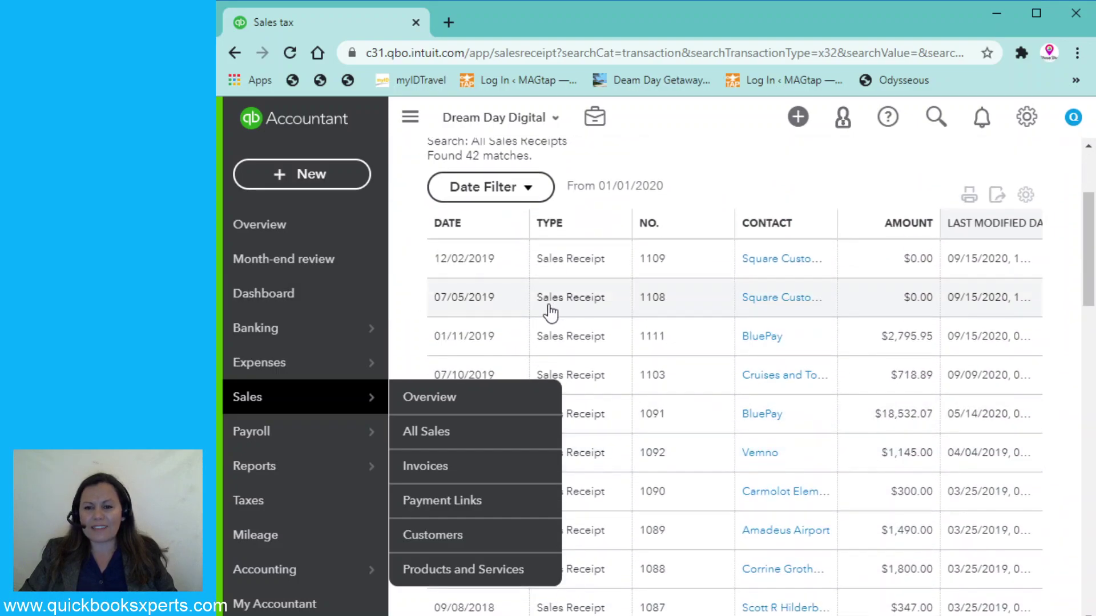
# Open the Square Customer sales receipt dated 12/02/2019, examine its deposit account and Square Item line amount, and close it
pyautogui.click(919, 264)
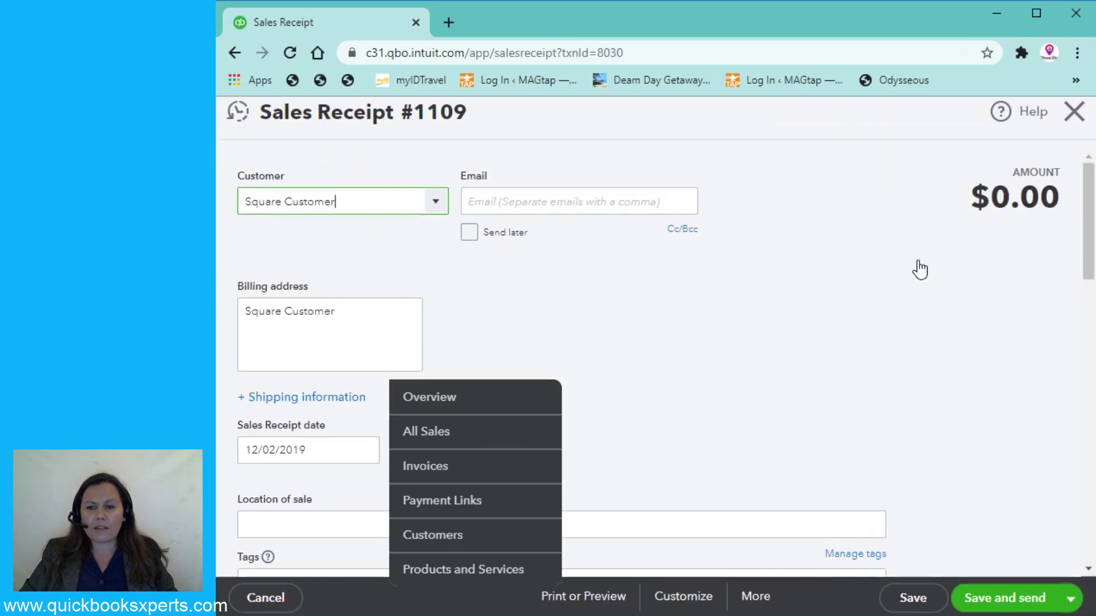
pyautogui.scroll(-7, 909, 366)
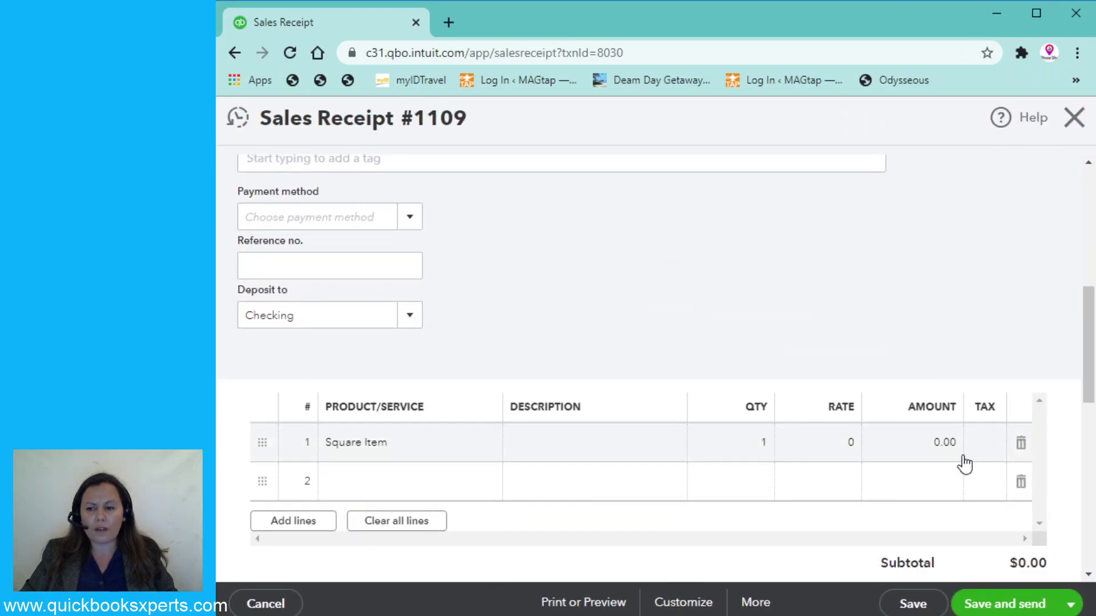
pyautogui.click(947, 451)
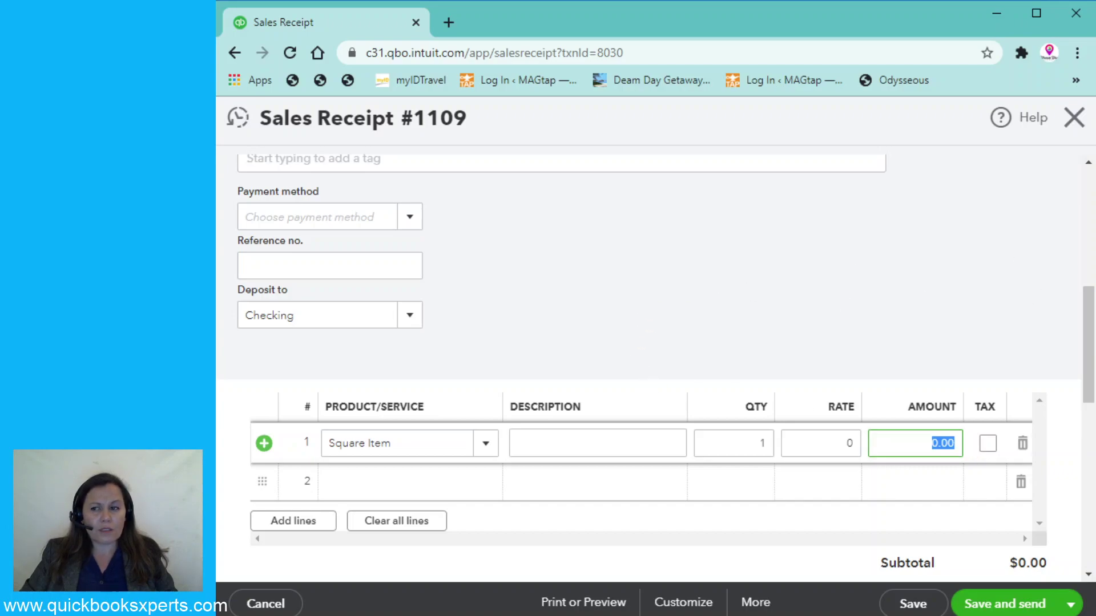
pyautogui.click(1075, 117)
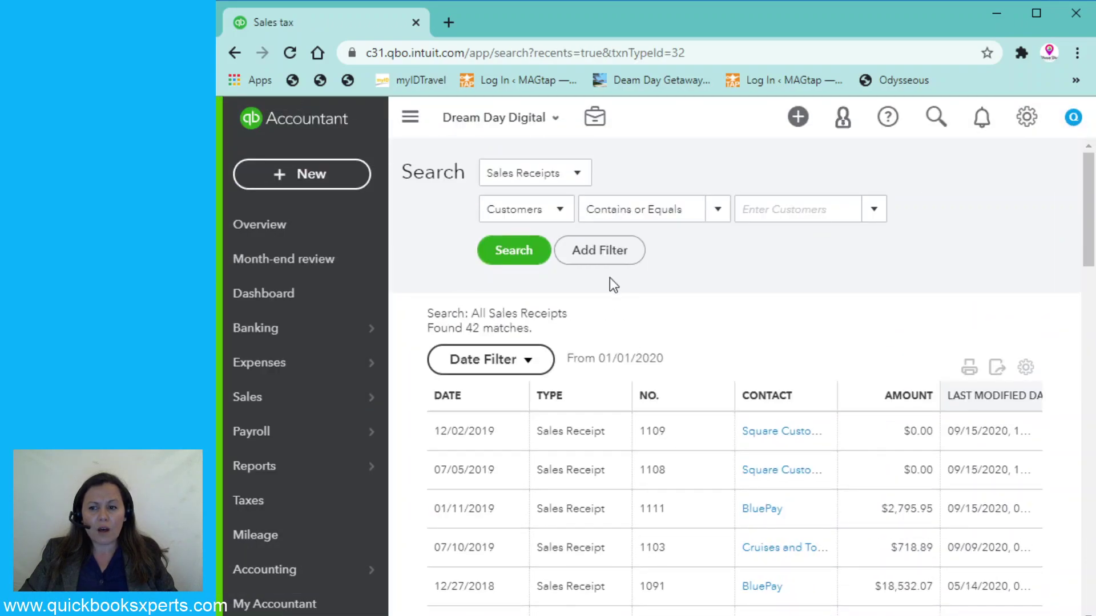